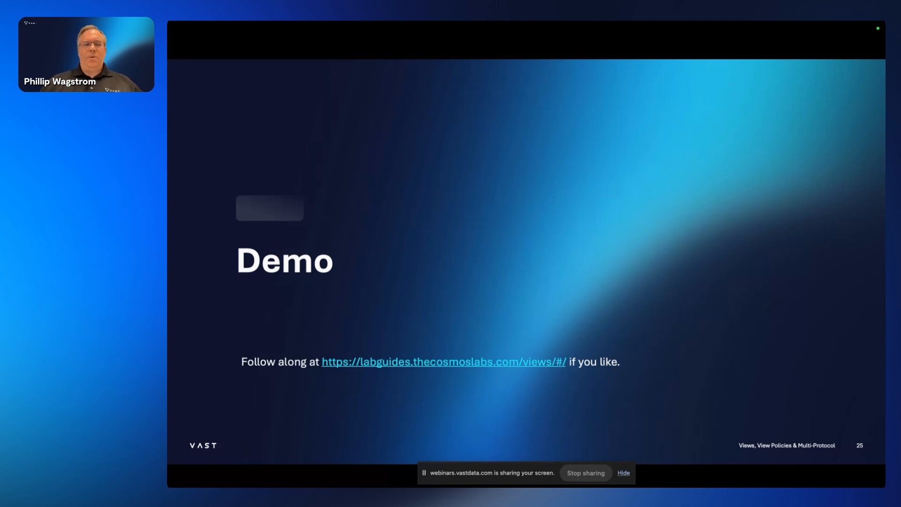
- Exit the slideshow to editing view on slide 25, 'Demo'
key("Escape")
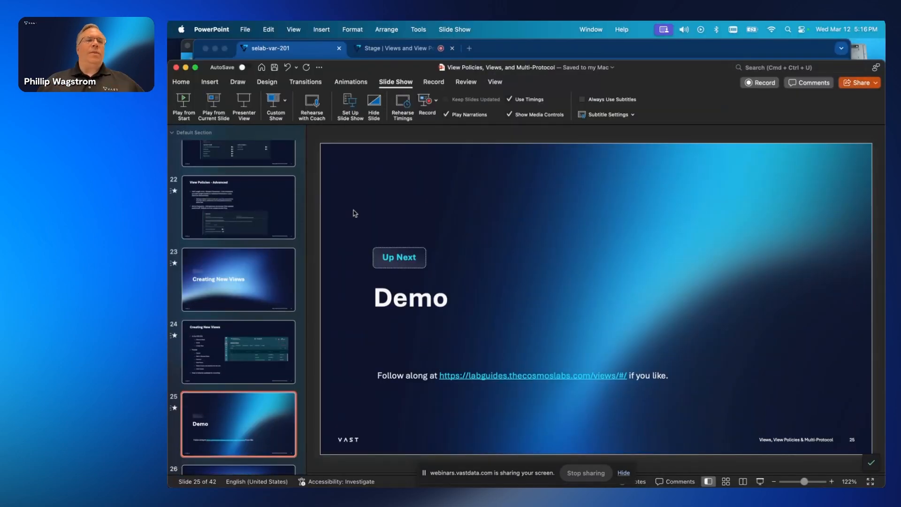
- Bring Chrome forward and open Element Store's View Policies list
left_click_drag(206, 66, 206, 457)
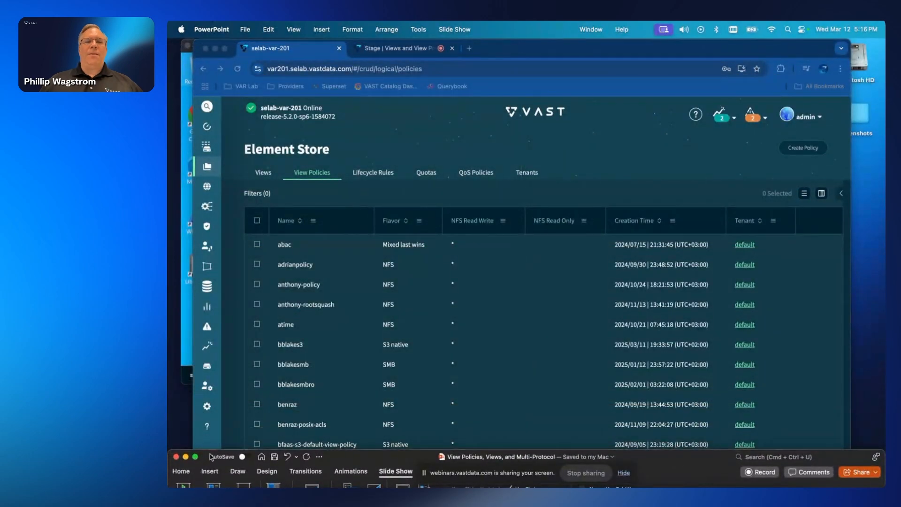
left_click(411, 120)
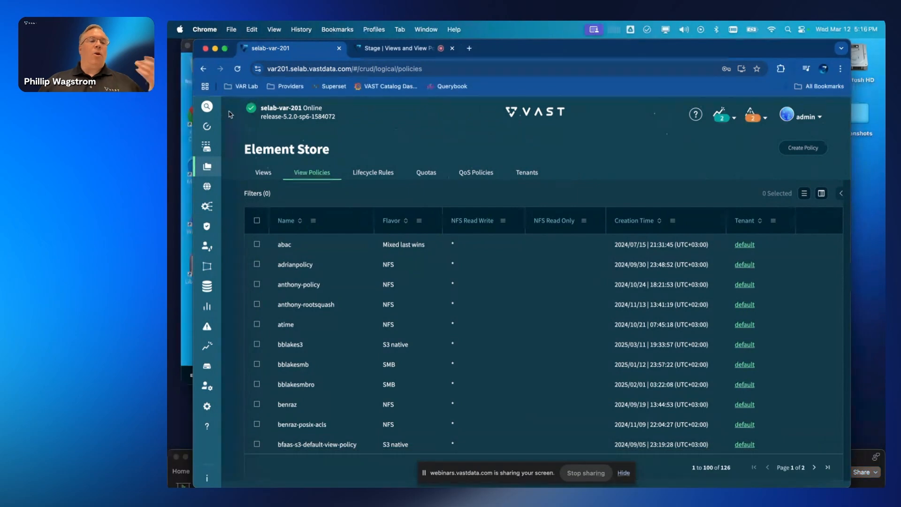
left_click(264, 174)
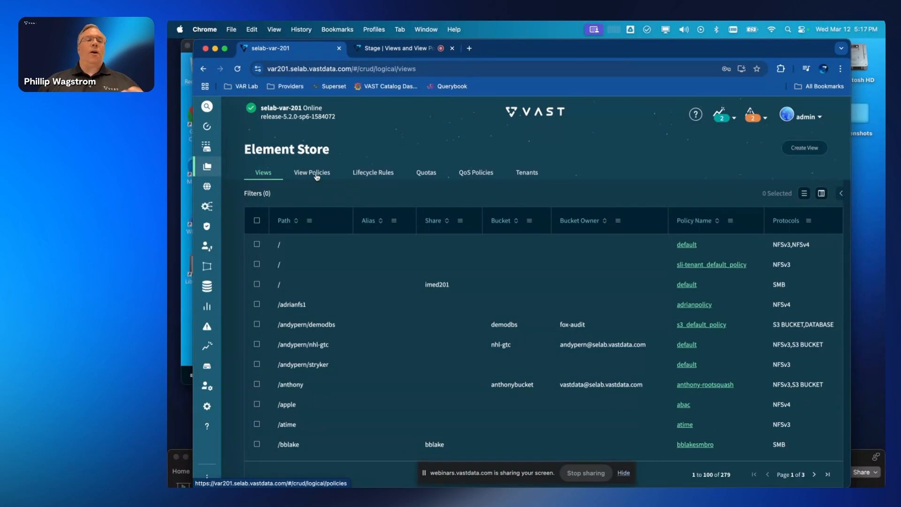
left_click(316, 176)
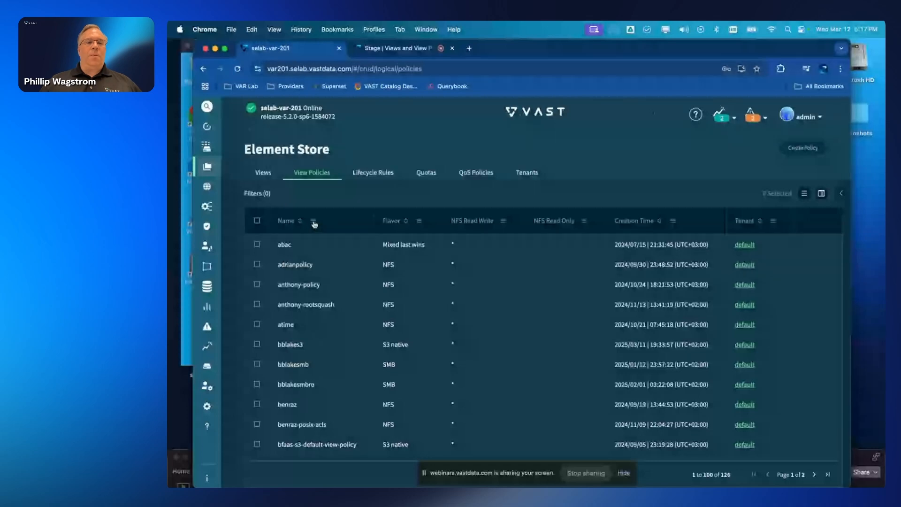
- Filter View Policies to names containing 'demo' and open demo-nfs's actions menu
left_click(313, 222)
type("de")
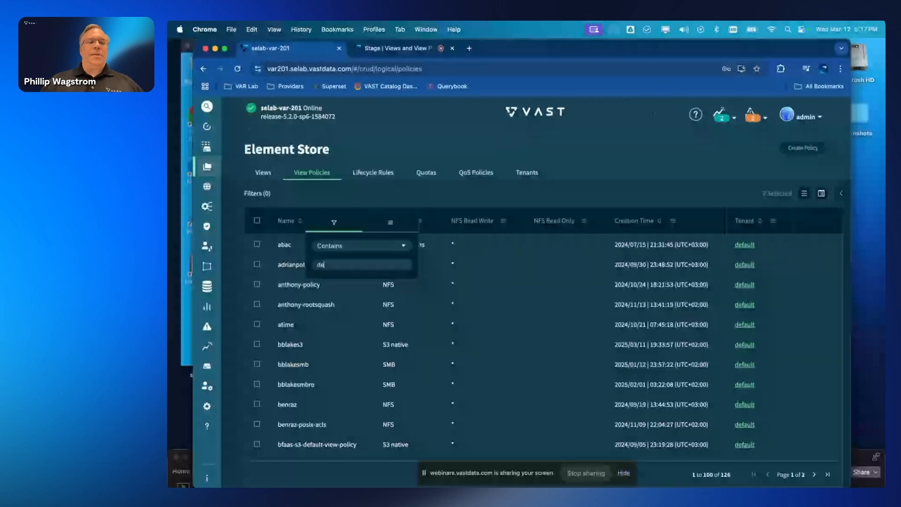
type("mo")
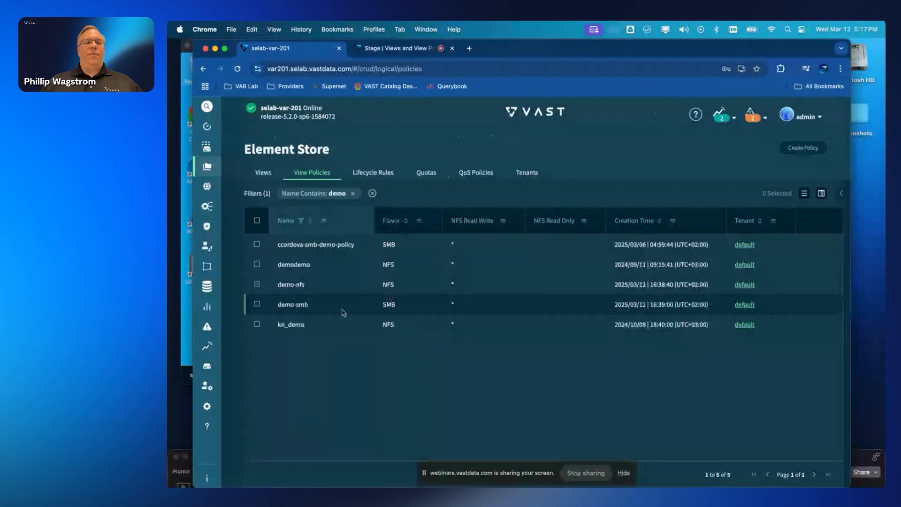
right_click(316, 288)
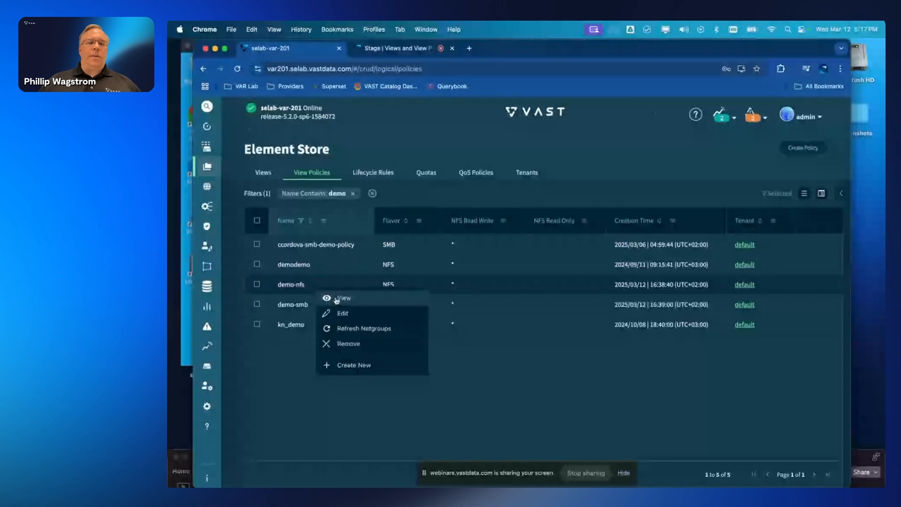
- Open the demo-nfs policy read-only and review its General and Host-Based Access settings
left_click(345, 301)
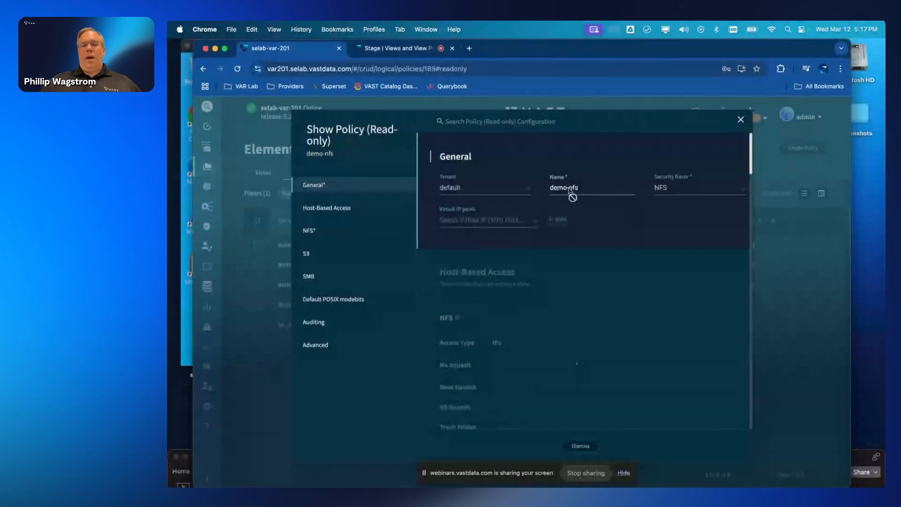
mouse_move(455, 191)
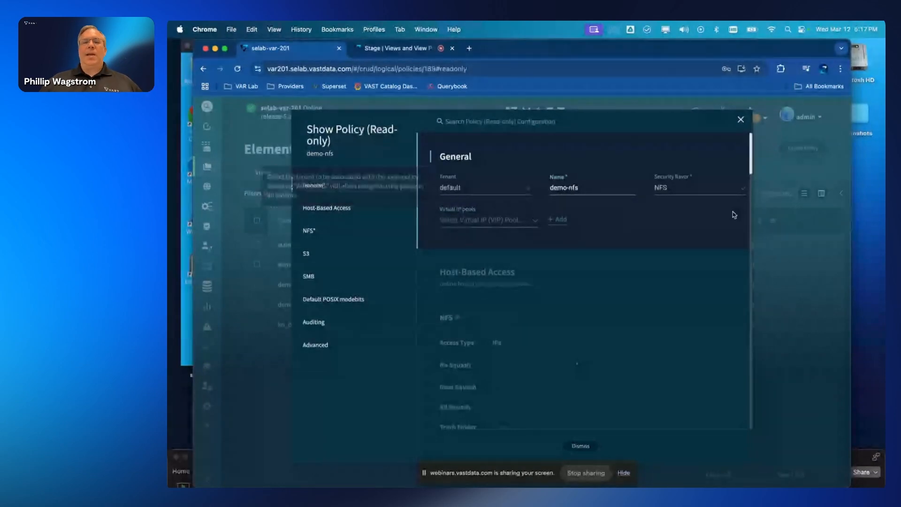
mouse_move(694, 190)
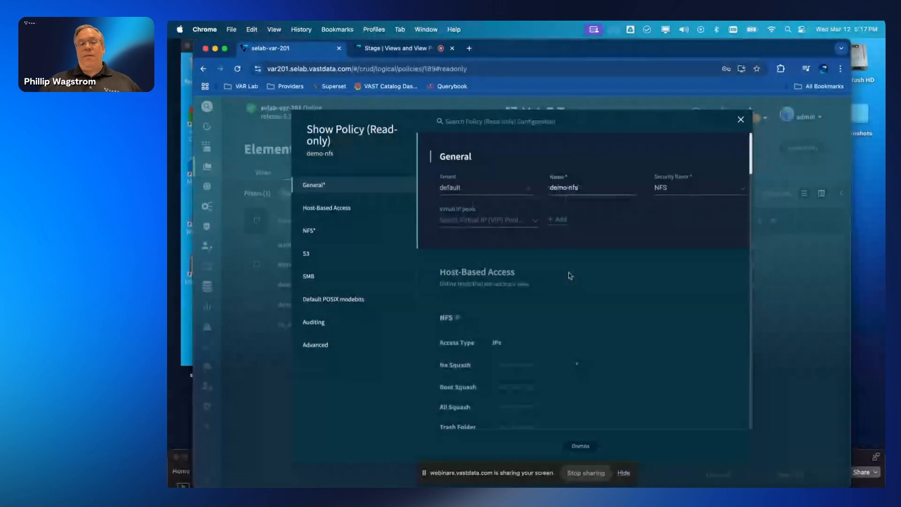
left_click(327, 206)
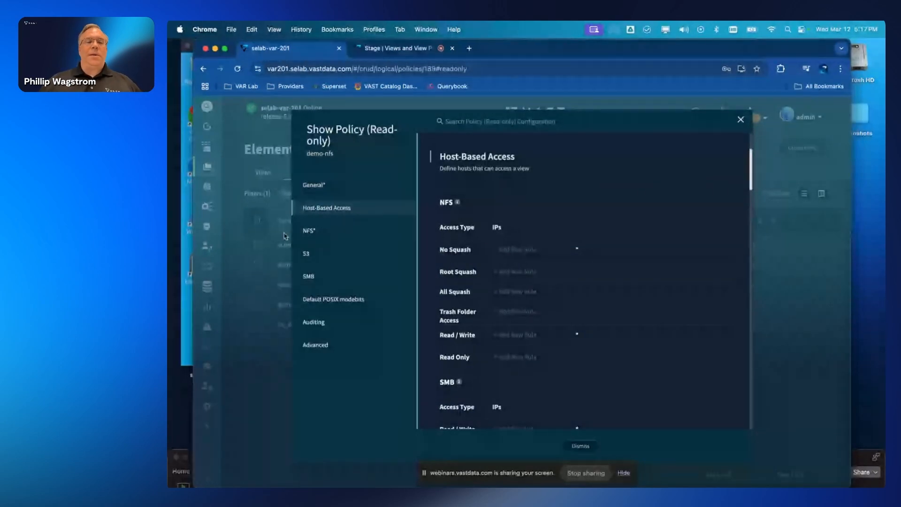
- Review demo-nfs's NFS, S3 and SMB settings
left_click(311, 231)
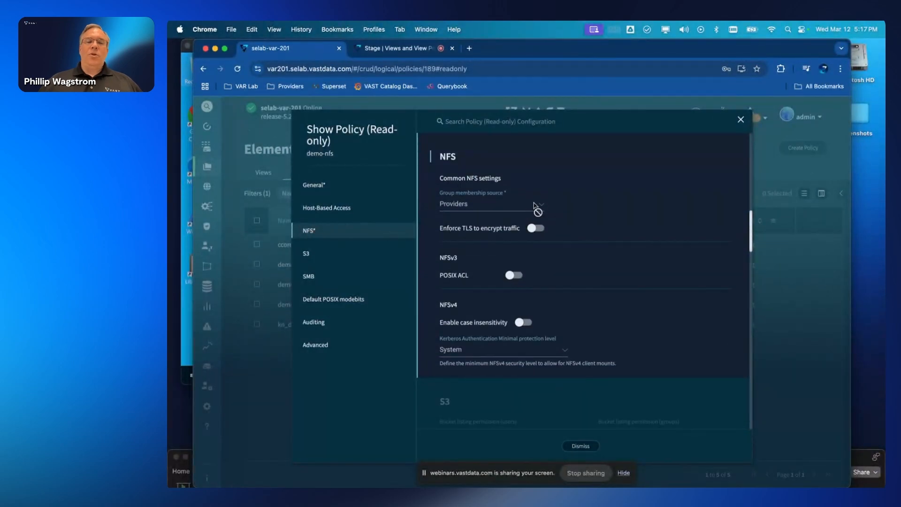
mouse_move(539, 210)
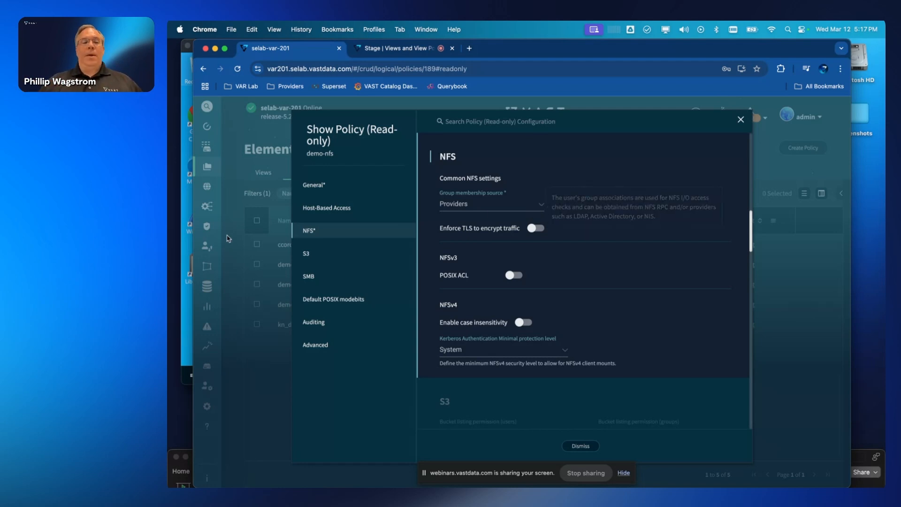
left_click(312, 254)
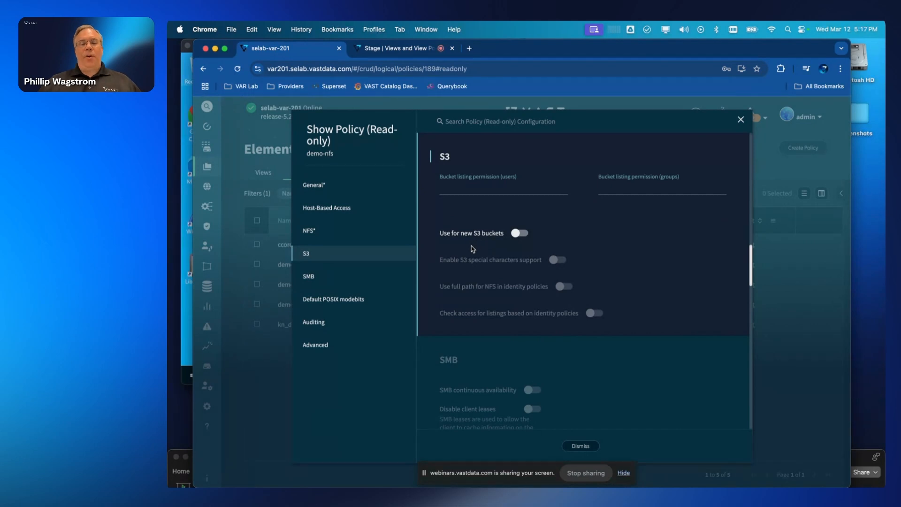
mouse_move(499, 233)
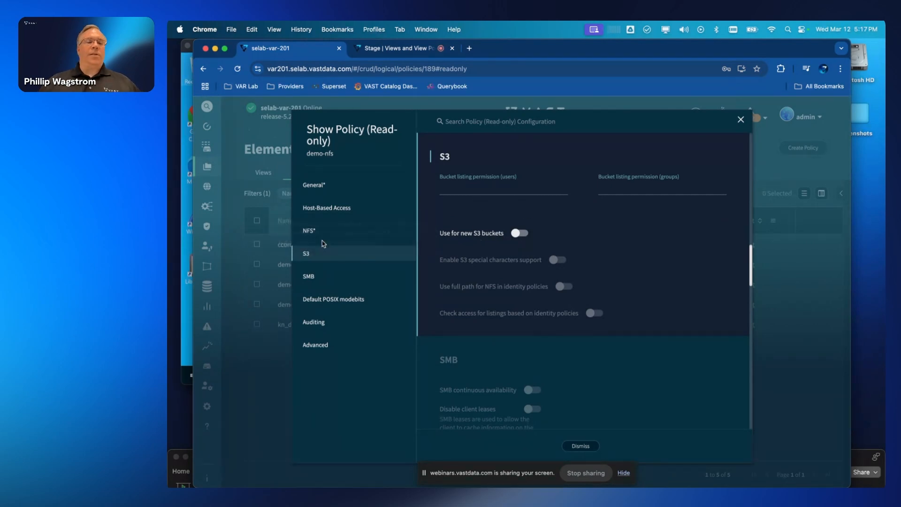
left_click(311, 277)
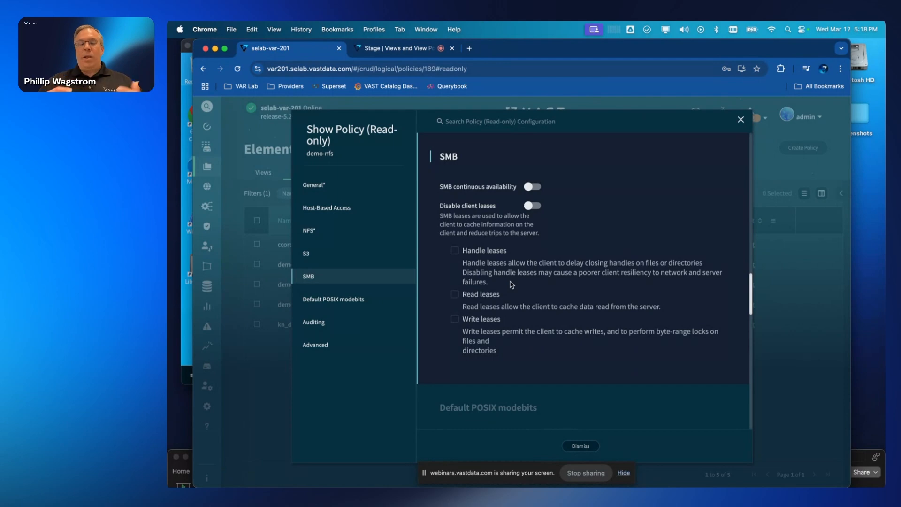
- Review demo-nfs's Default POSIX modebits, Auditing and Advanced settings, then close the policy
left_click(359, 305)
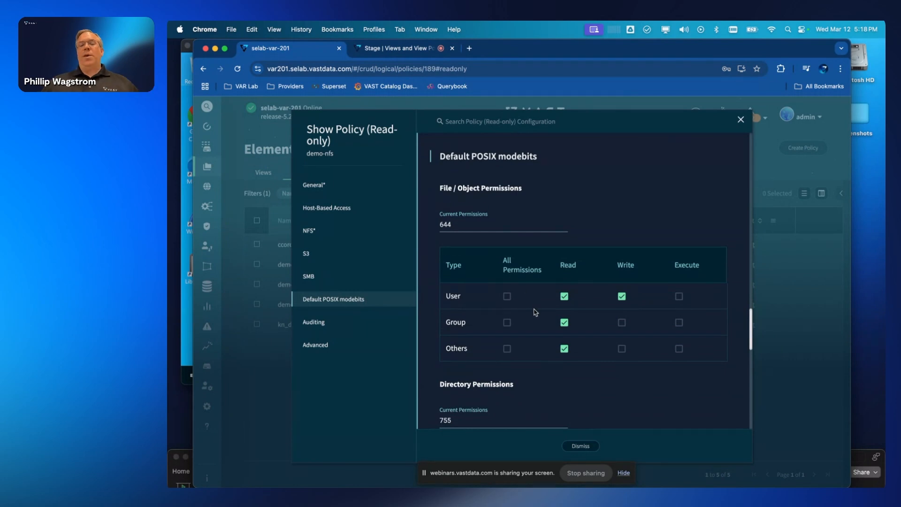
scroll(535, 312, "down", 2)
scroll(535, 312, "up", 1)
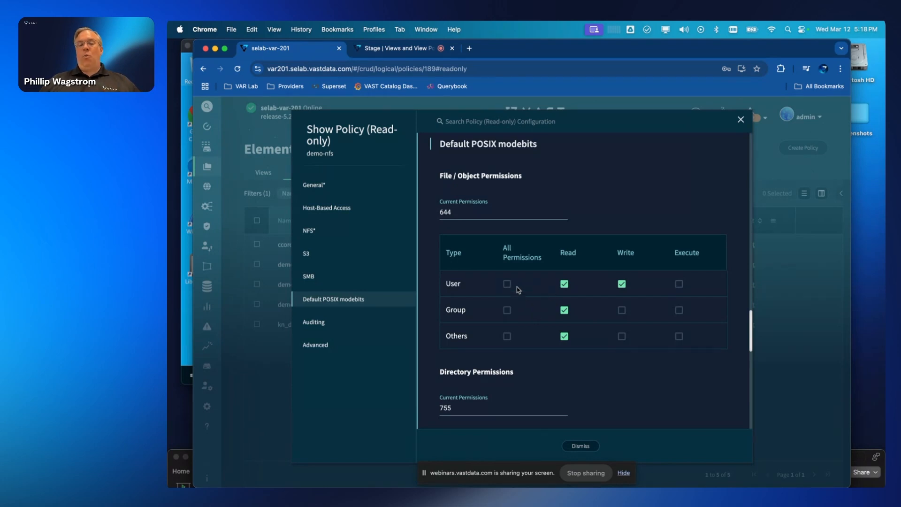
scroll(535, 317, "down", 6)
scroll(531, 317, "down", 2)
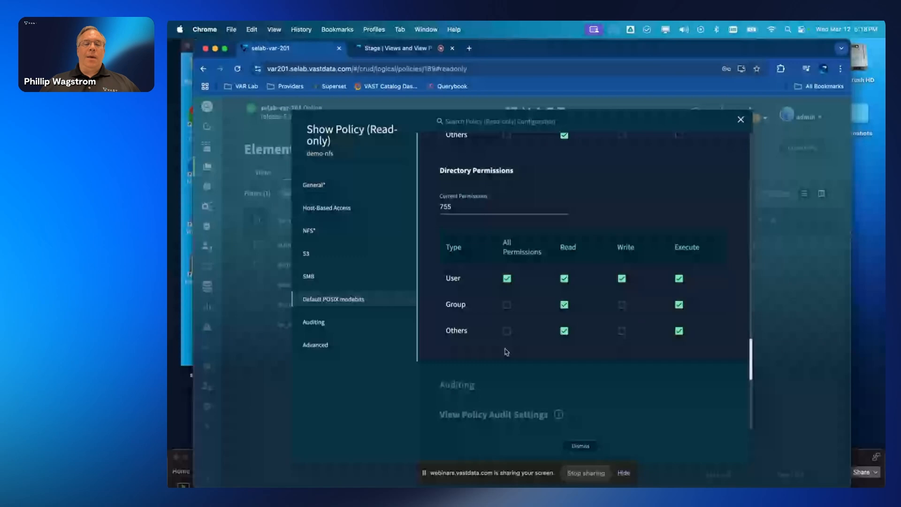
left_click(314, 322)
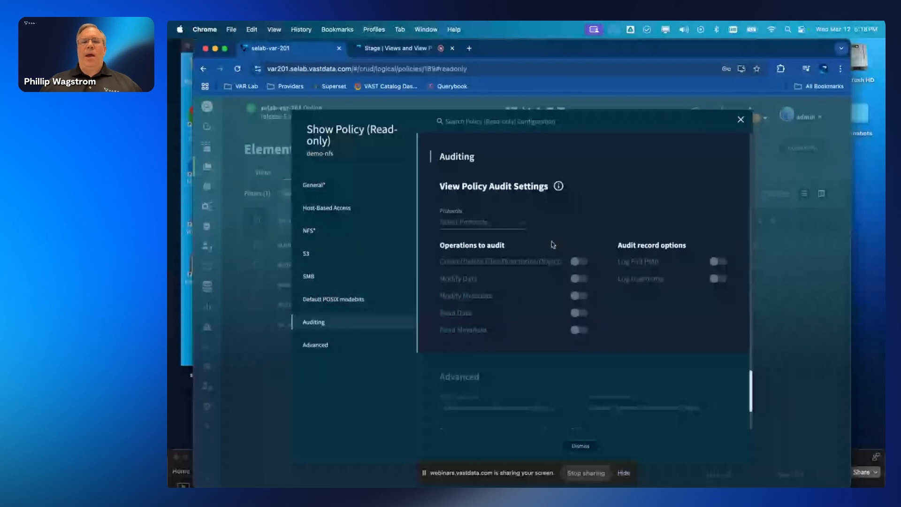
left_click(319, 345)
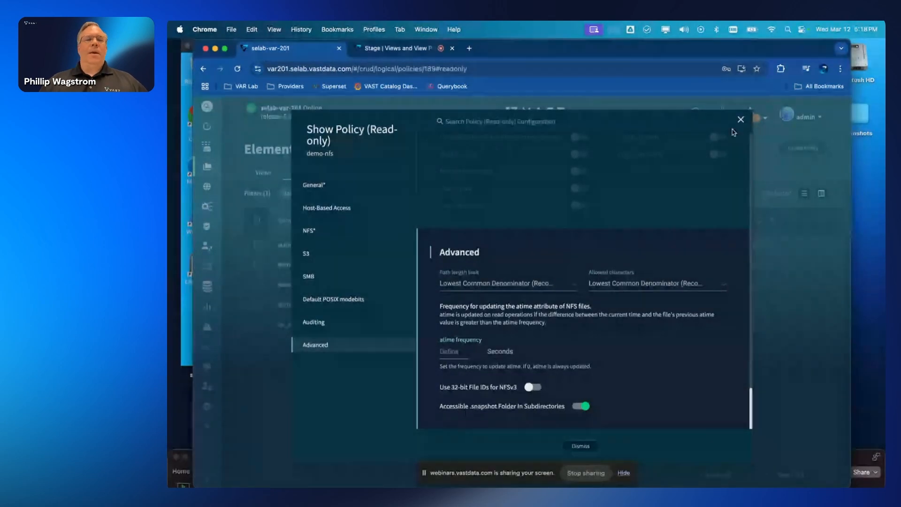
left_click(741, 120)
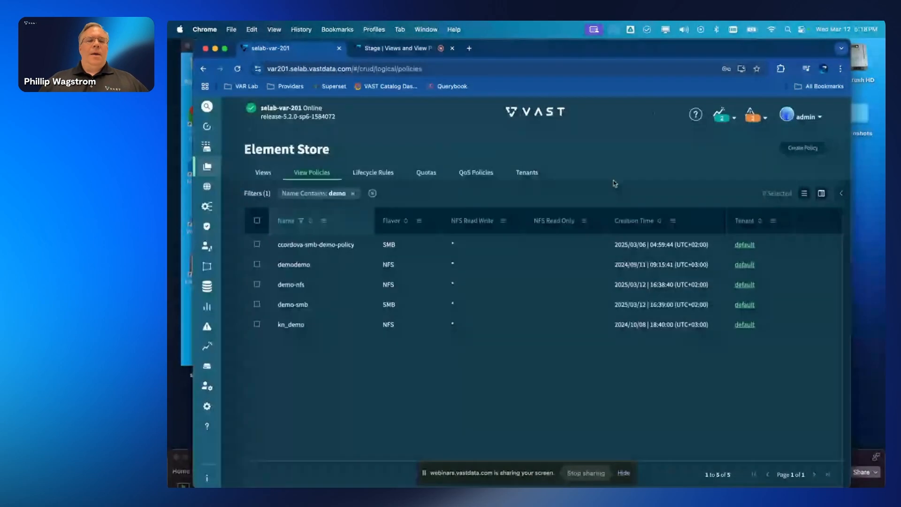
- Open the demo-smb policy for editing and review its General and Host-Based Access settings
right_click(314, 307)
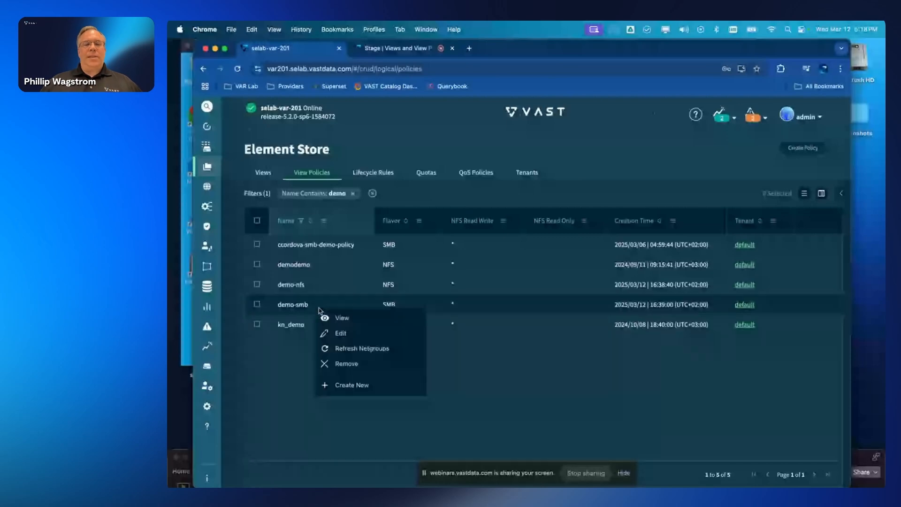
left_click(339, 331)
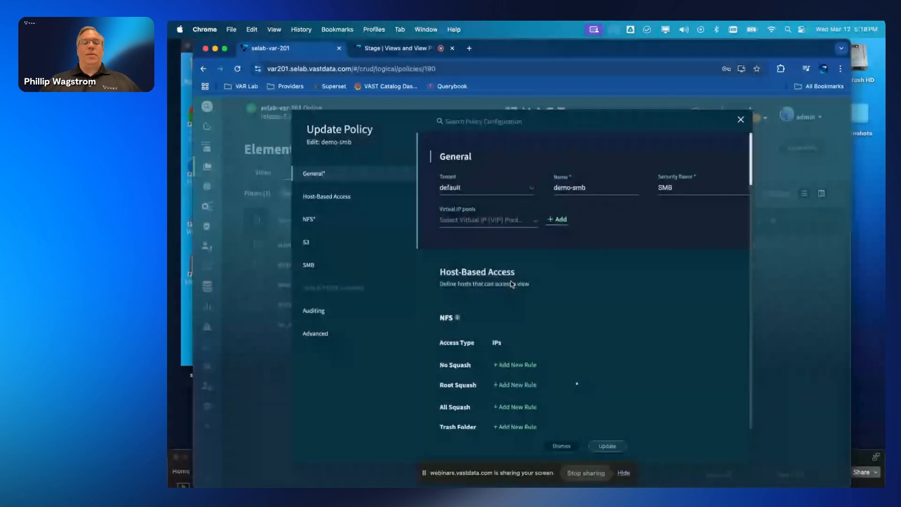
mouse_move(677, 195)
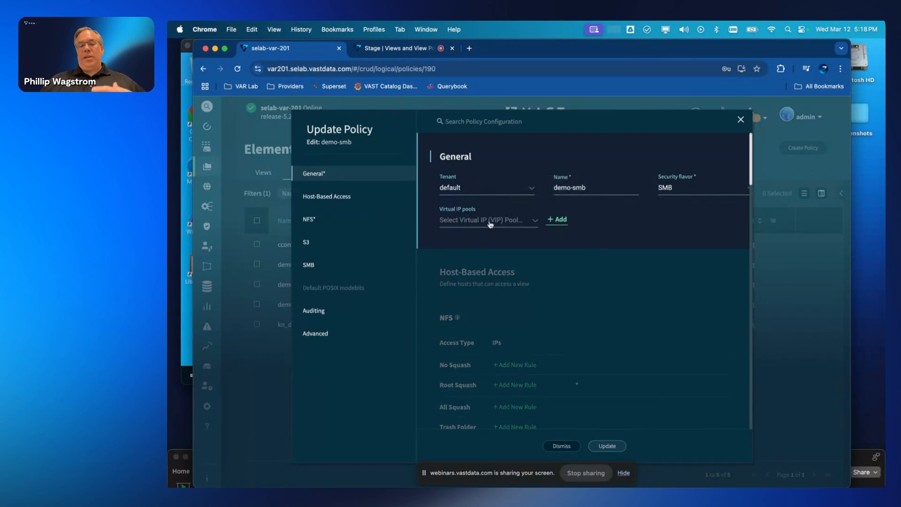
mouse_move(489, 223)
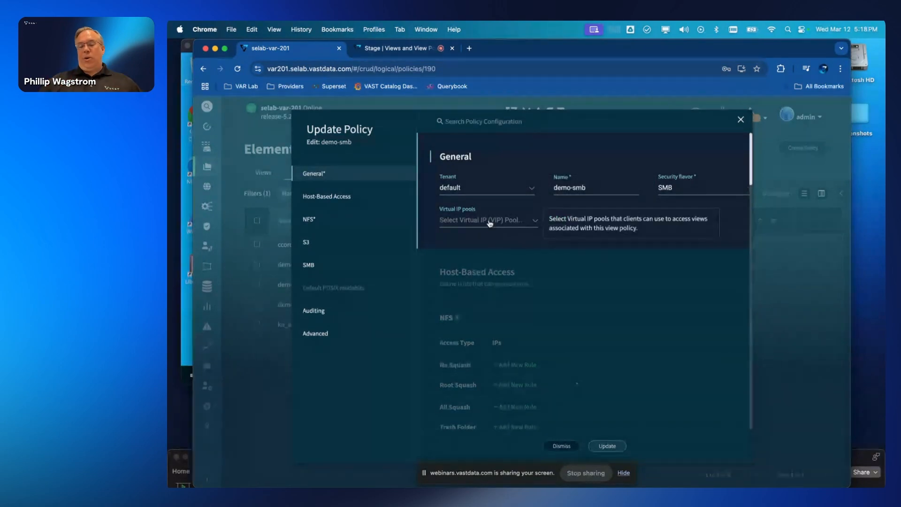
left_click(315, 196)
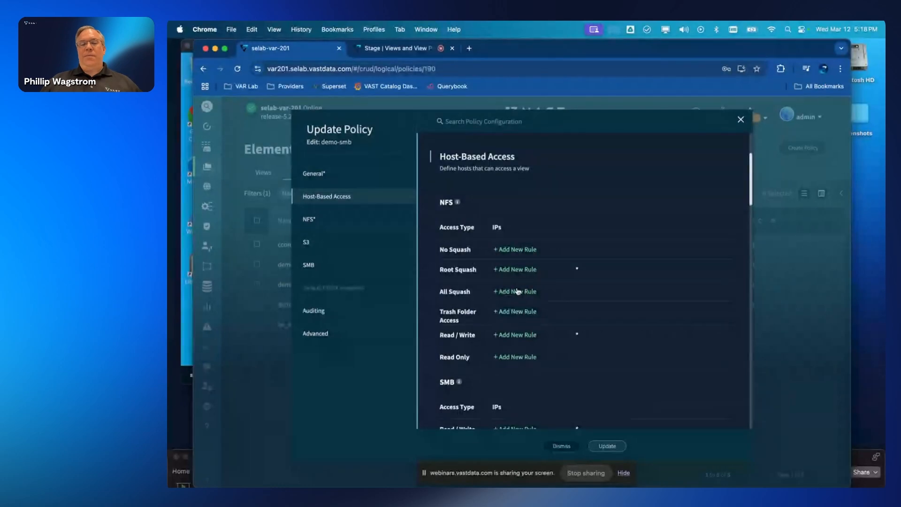
scroll(516, 290, "down", 4)
scroll(518, 289, "down", 5)
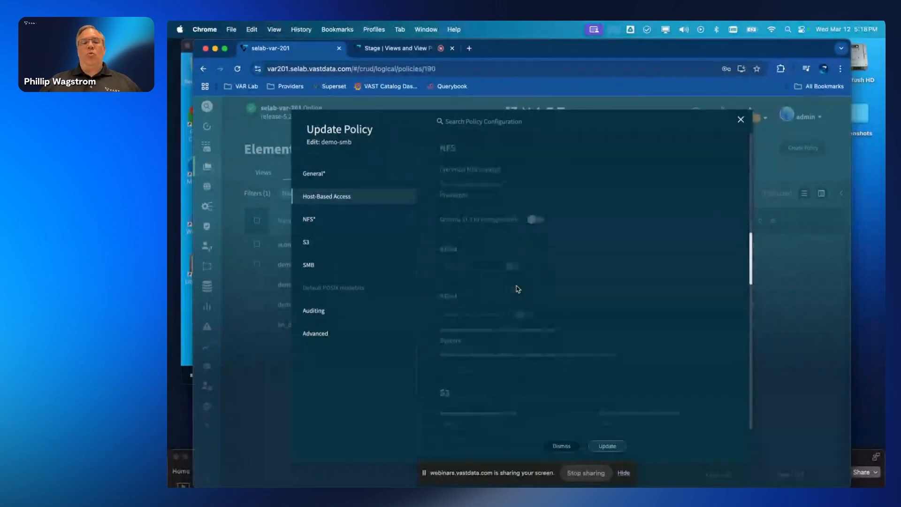
- Review demo-smb's NFS, S3 and Auditing settings and close without changes
left_click(310, 220)
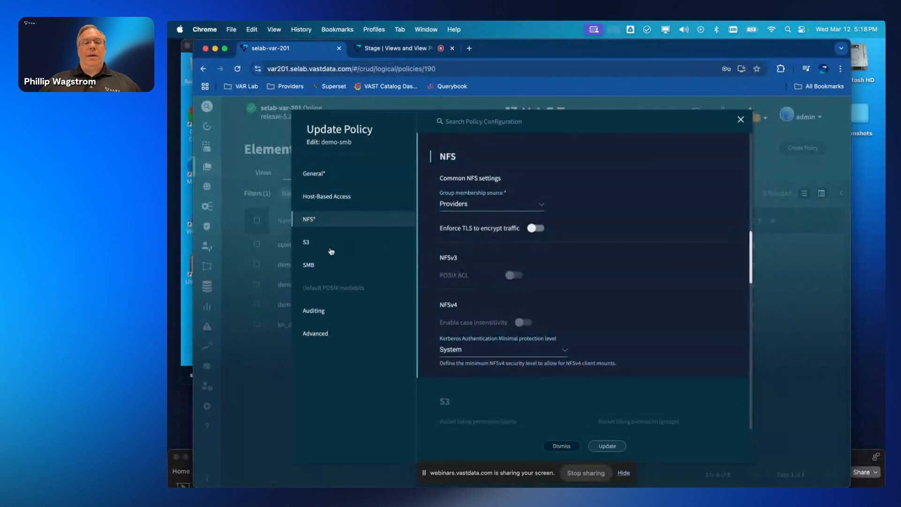
left_click(308, 242)
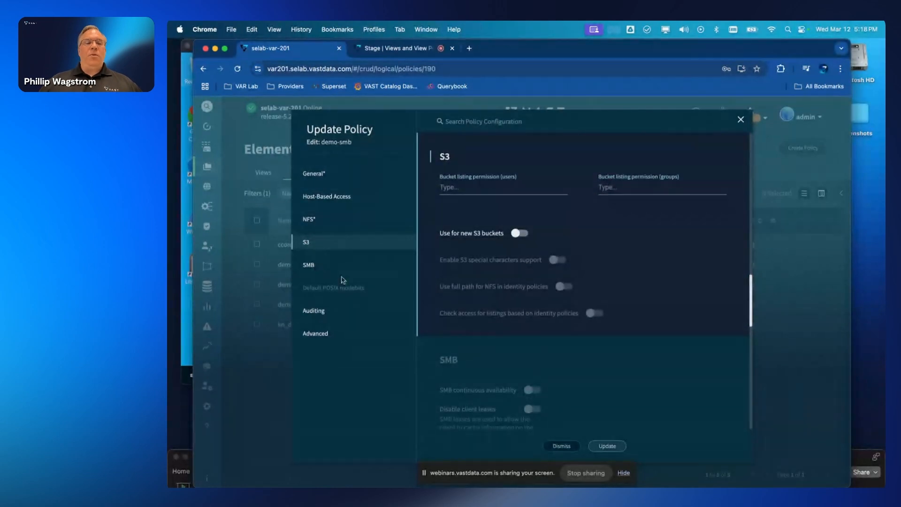
mouse_move(351, 288)
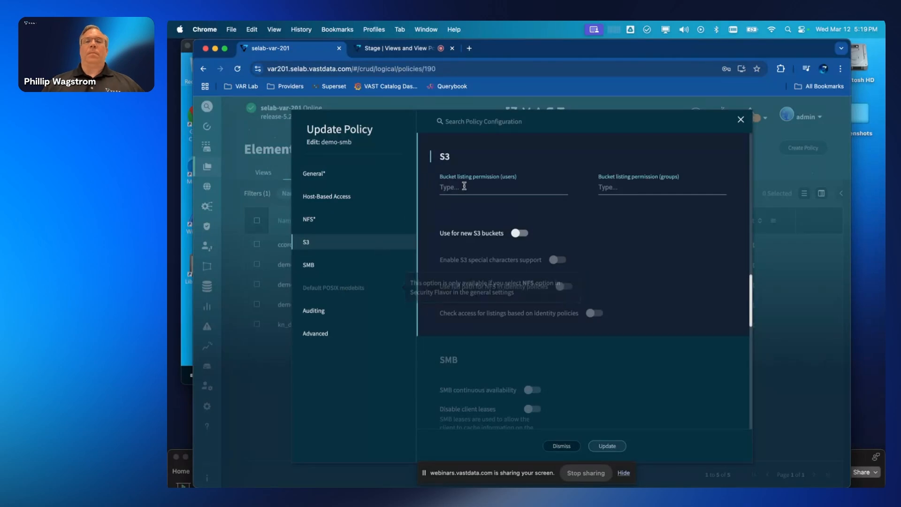
left_click(324, 312)
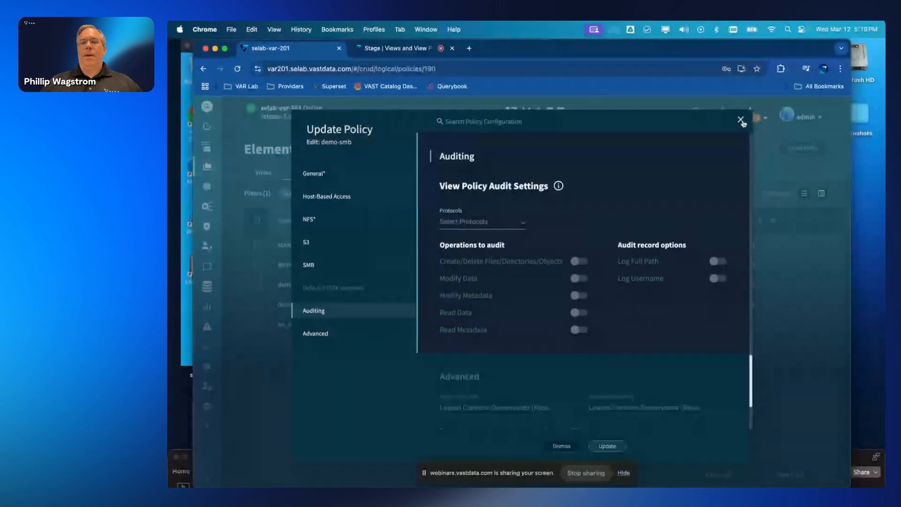
left_click(740, 120)
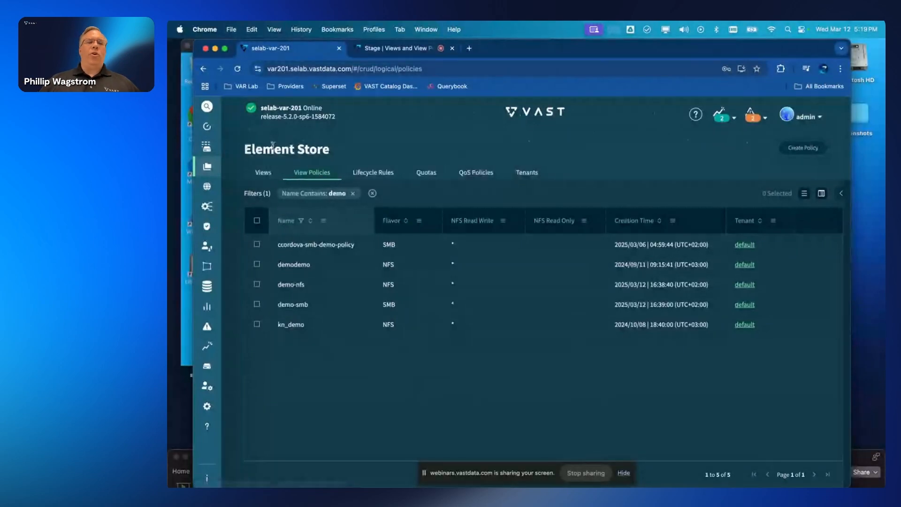
- In the Views list, check a Path contains 'demo' filter, then clear it to show all 279 views
left_click(268, 175)
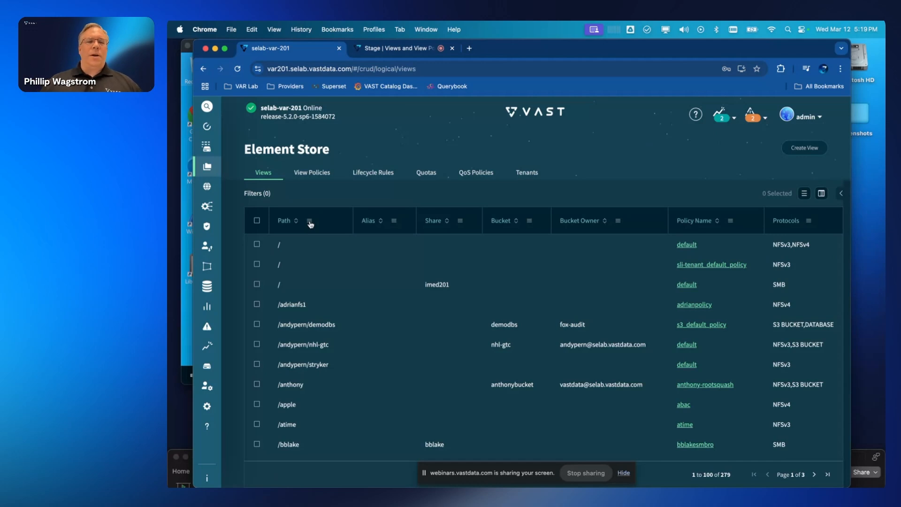
left_click(309, 222)
type("demo")
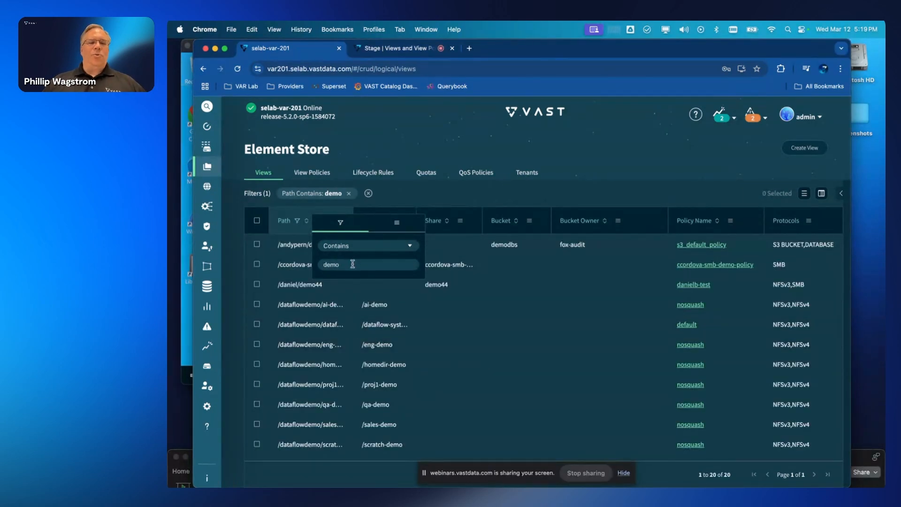
left_click(433, 195)
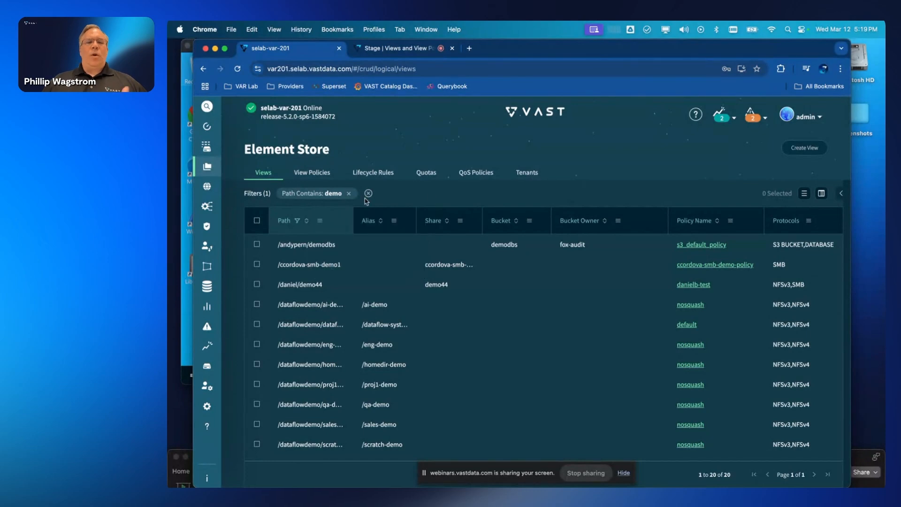
left_click(369, 194)
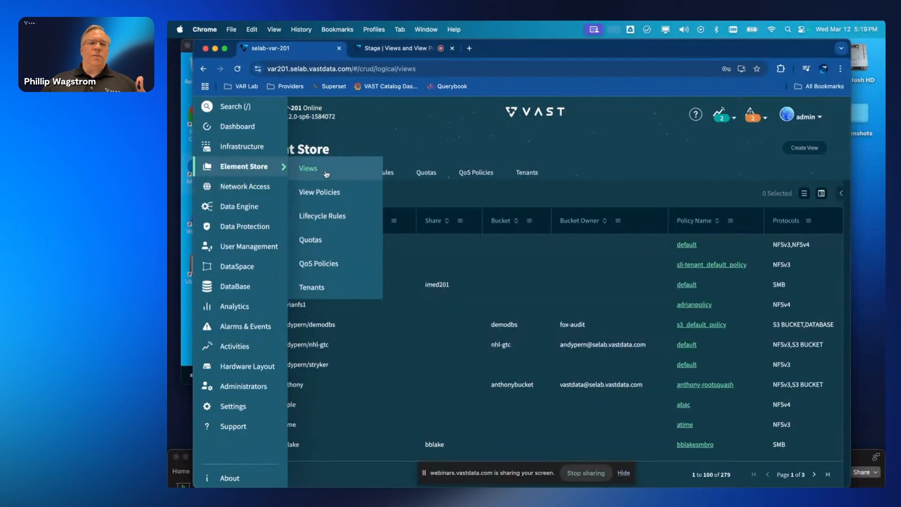
- Start a new view with tenant default, protocol NFSv3 and path /demo-nfs
left_click(803, 148)
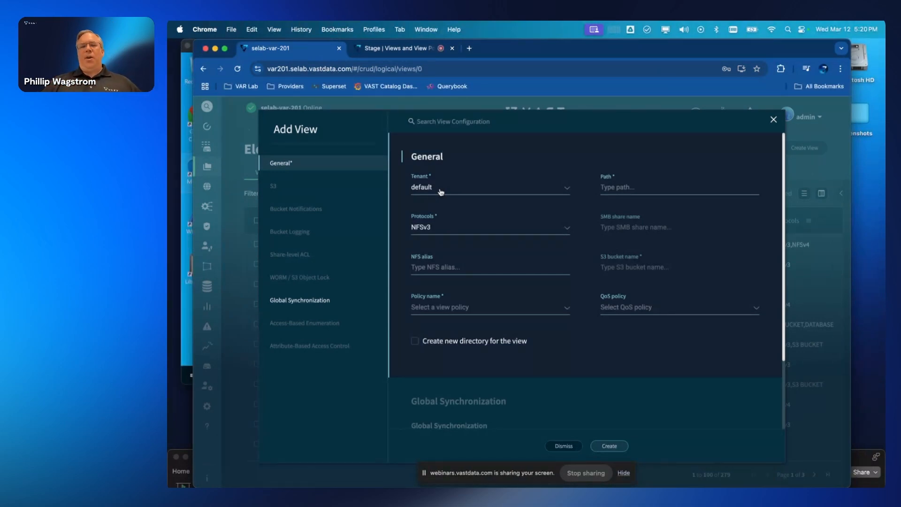
left_click(441, 192)
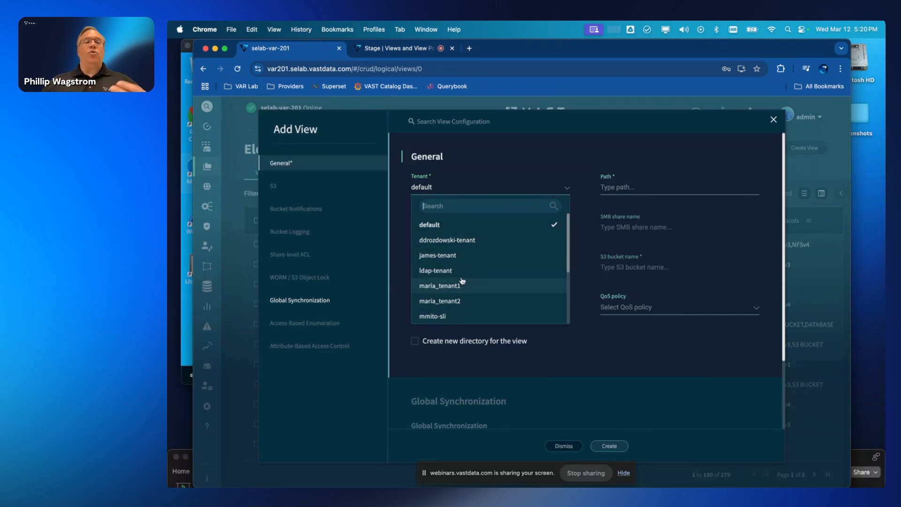
left_click(553, 160)
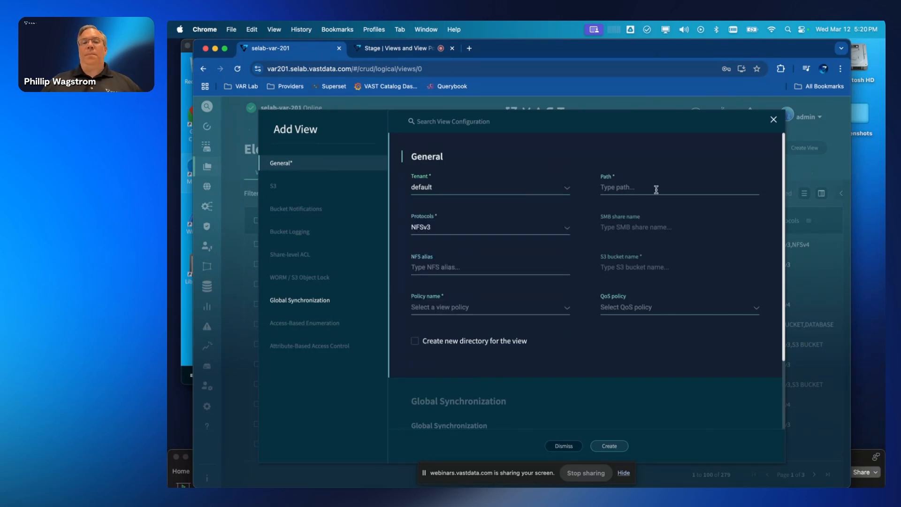
left_click(648, 188)
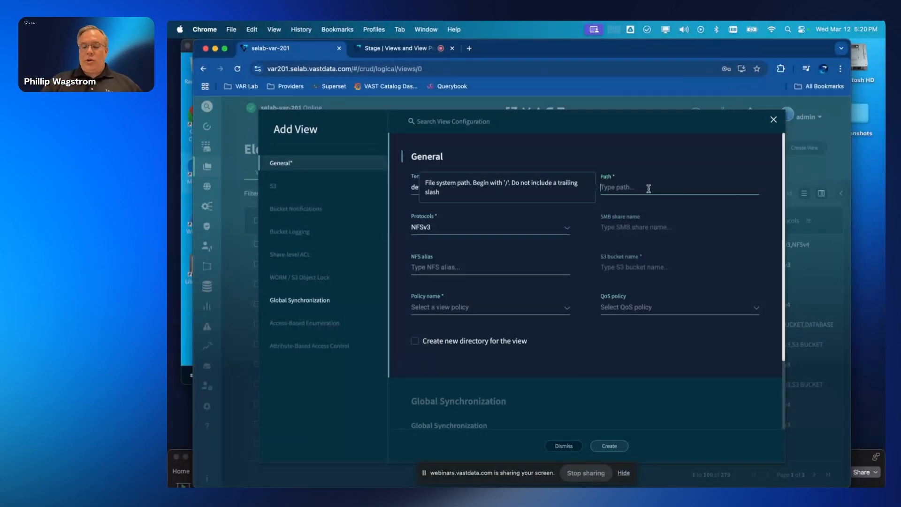
type("/")
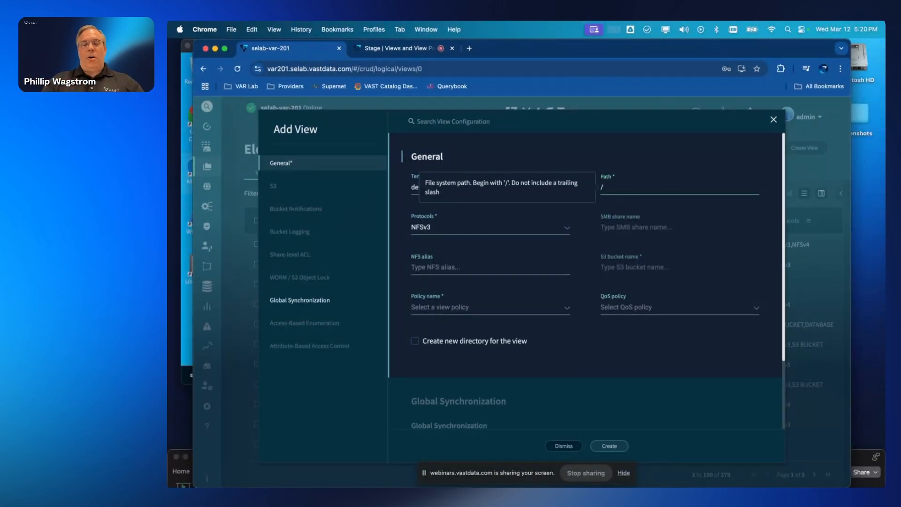
type("demo-nfs")
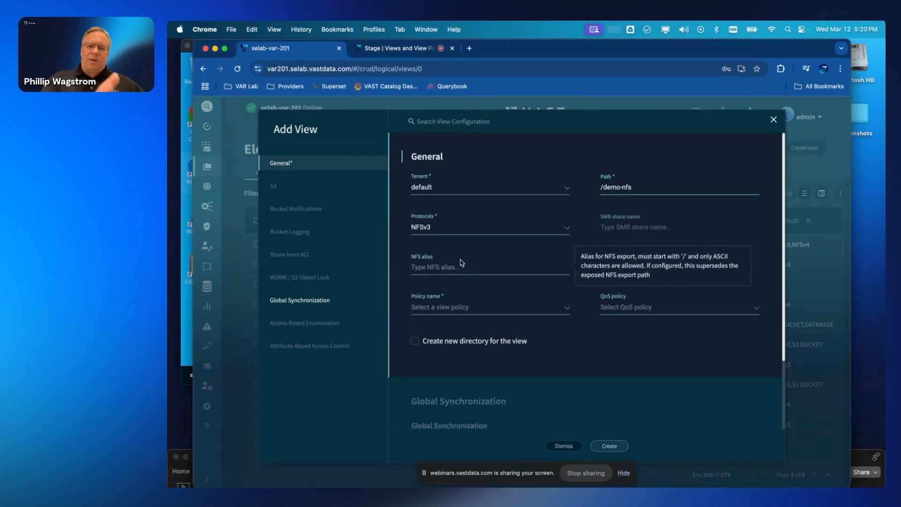
left_click(458, 310)
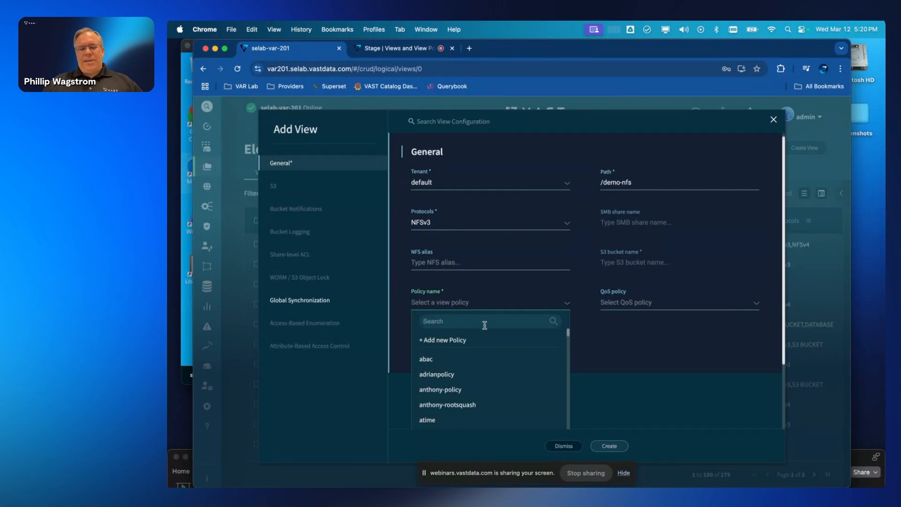
- Set the new view's policy to demo-nfs after searching 'demo'
type("demo")
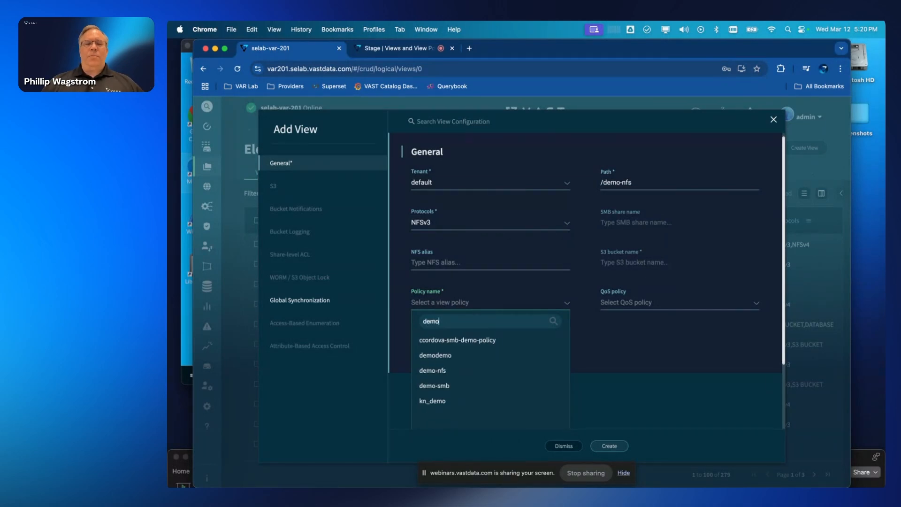
left_click(459, 370)
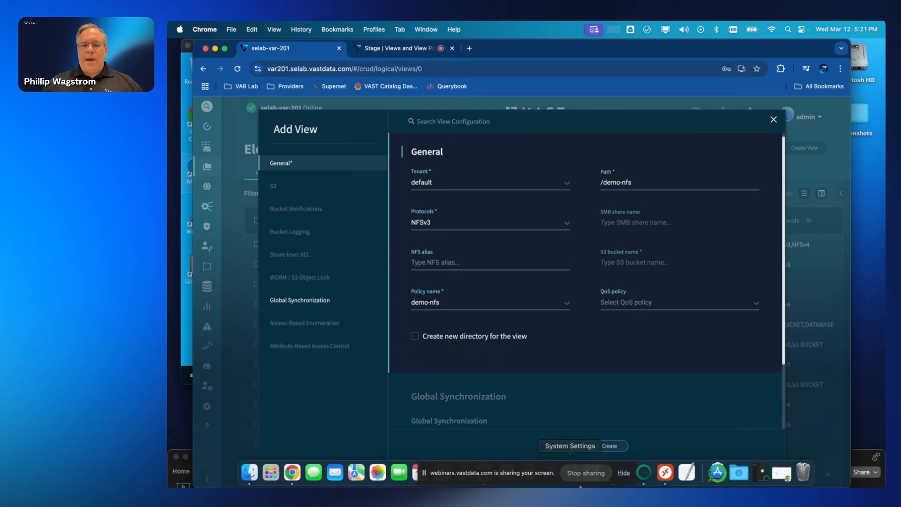
left_click(624, 486)
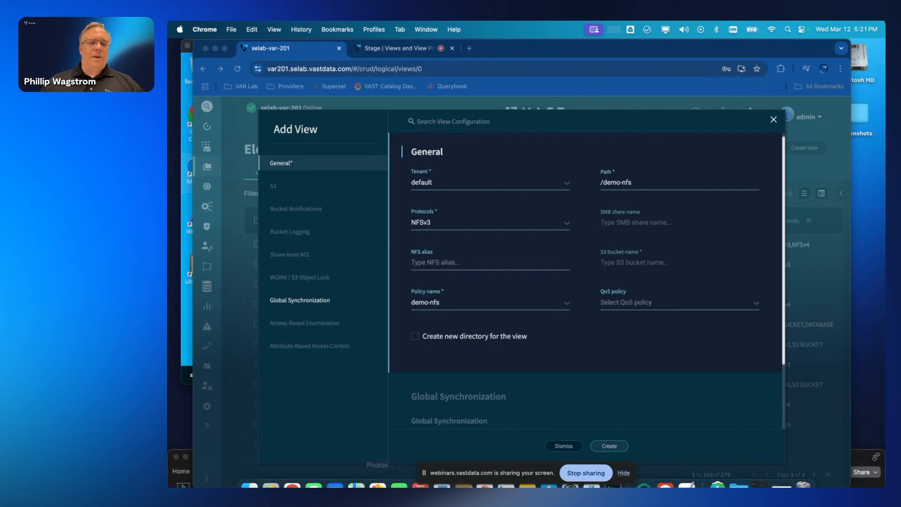
- In iTerm2, run 'showmount -e main.selab-var201.selab.vastdata.com | grep'
key("super+Tab")
key("super+Tab")
key("super+Tab")
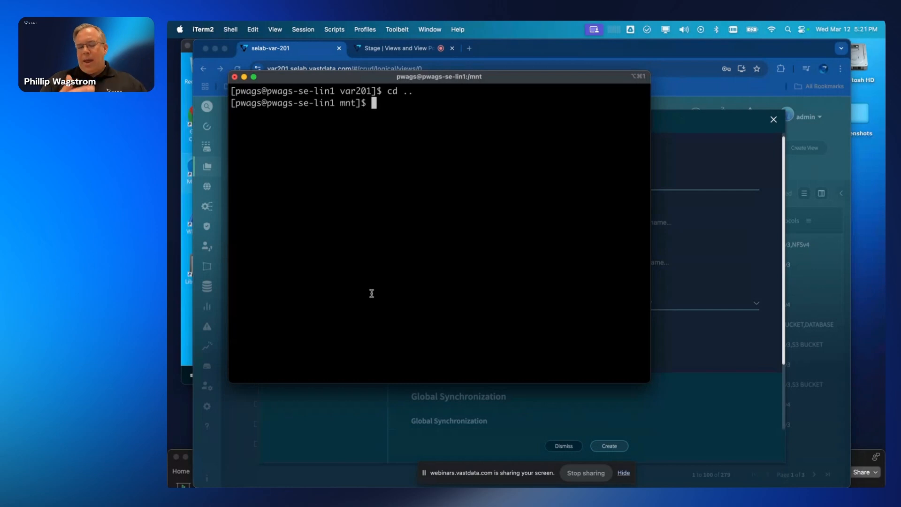
type("showoutn")
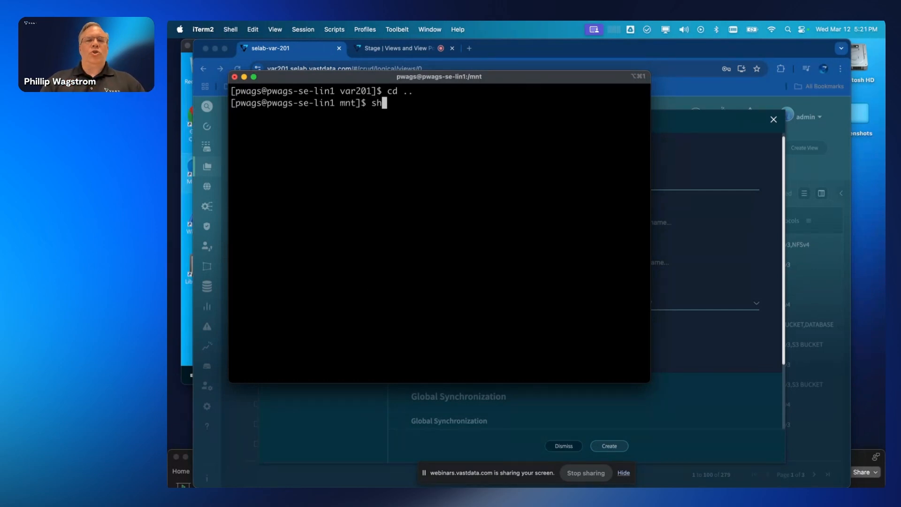
key("BackSpace")
key("BackSpace")
key("BackSpace")
key("BackSpace")
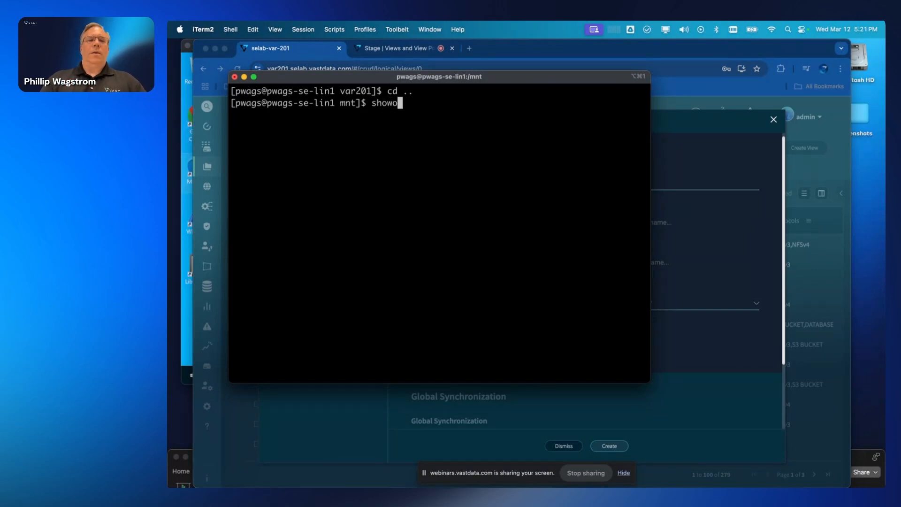
type("mount -e ")
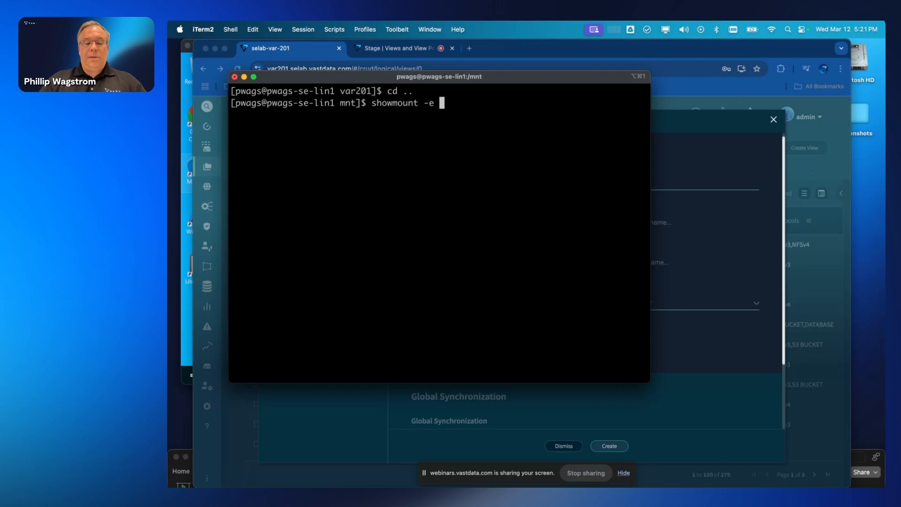
type("m")
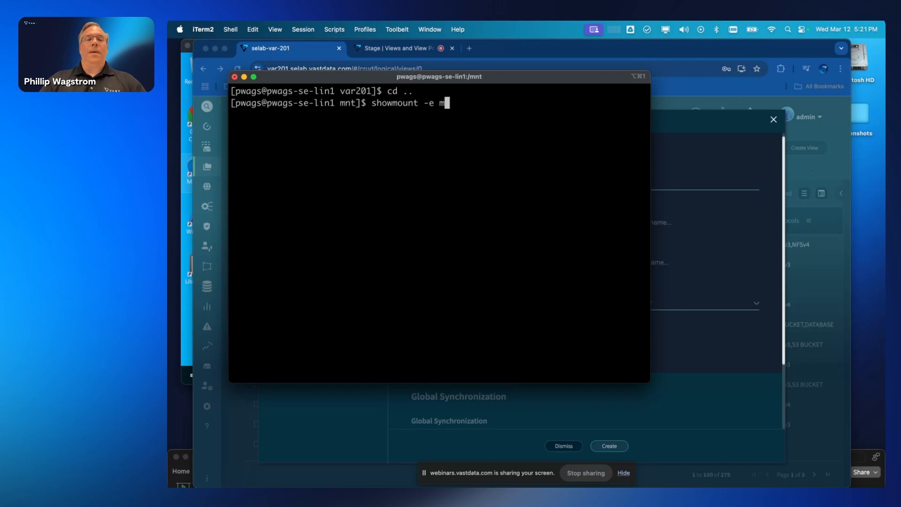
type("ain.selab-va")
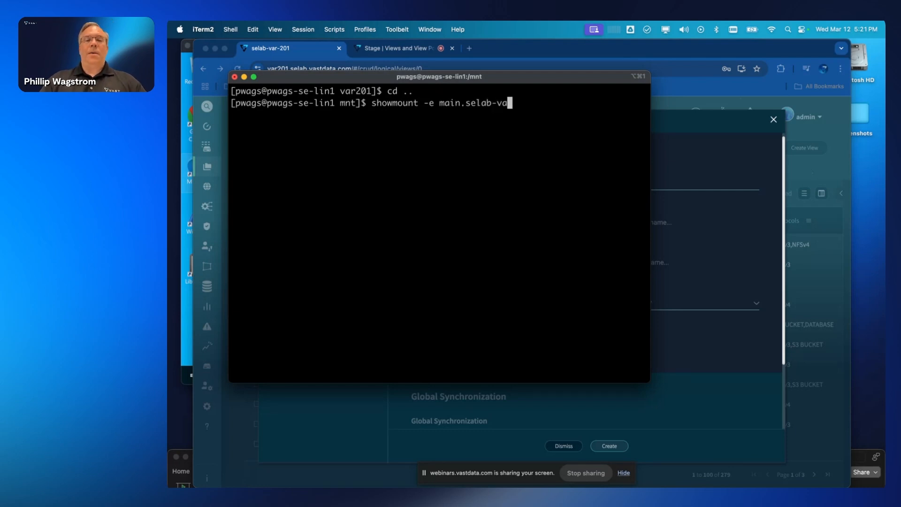
type("r201.se")
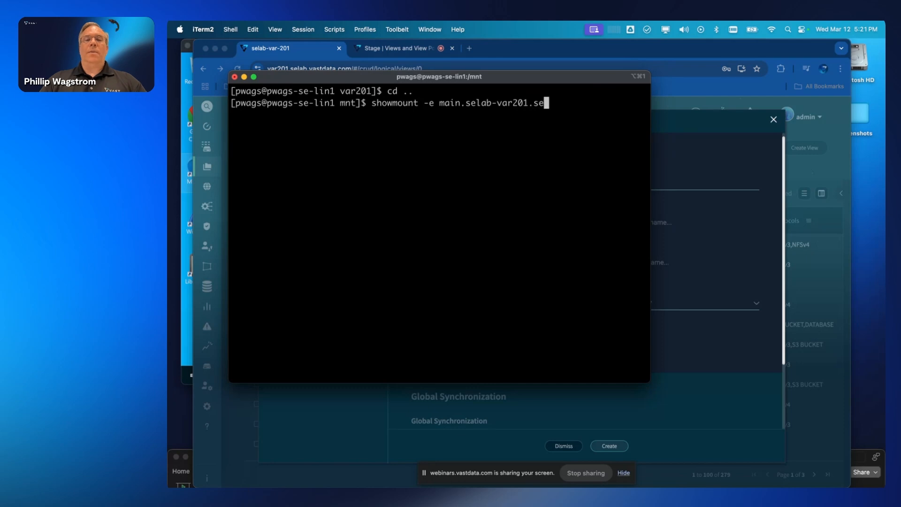
type("lab.vastddata.c")
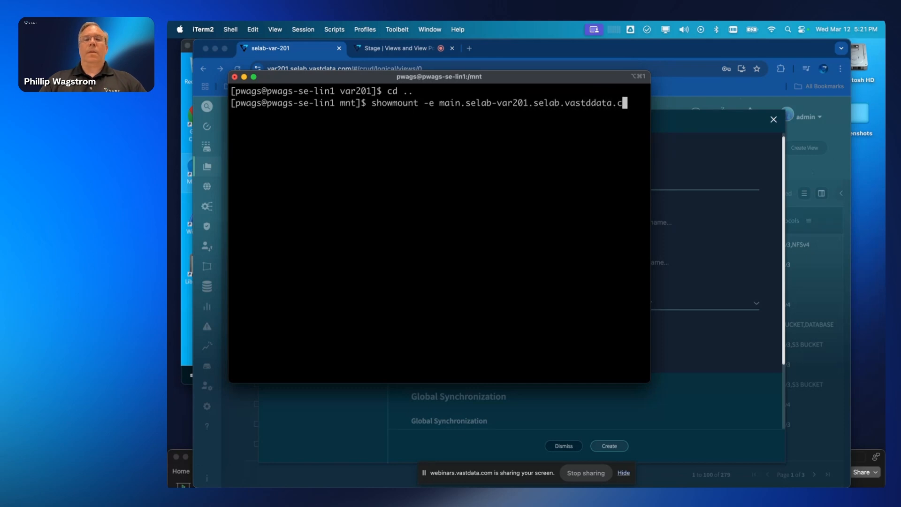
key("BackSpace")
key("BackSpace")
key("BackSpace")
key("BackSpace")
key("BackSpace")
key("BackSpace")
type("ata.com | ")
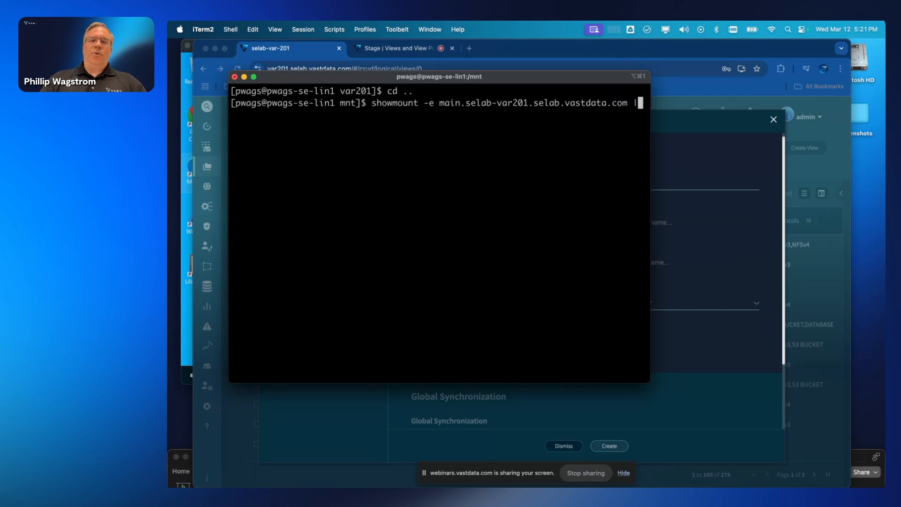
type("grep")
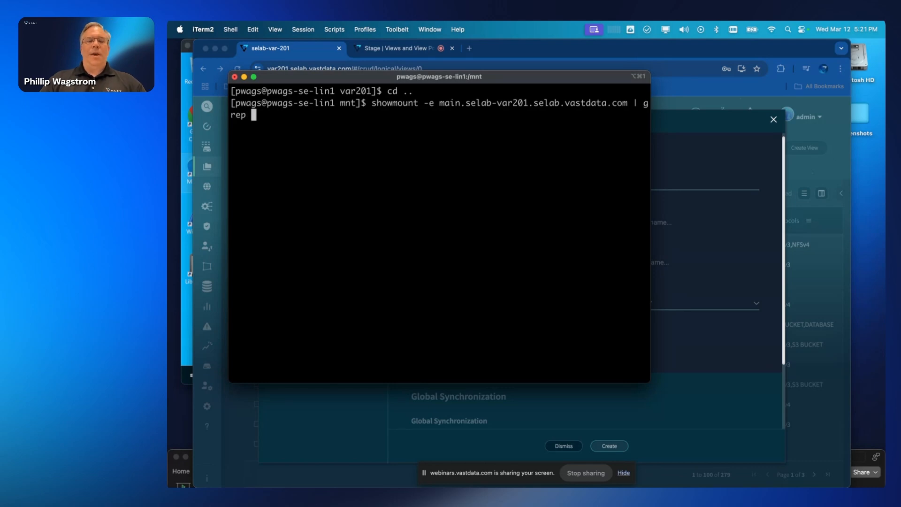
key("Return")
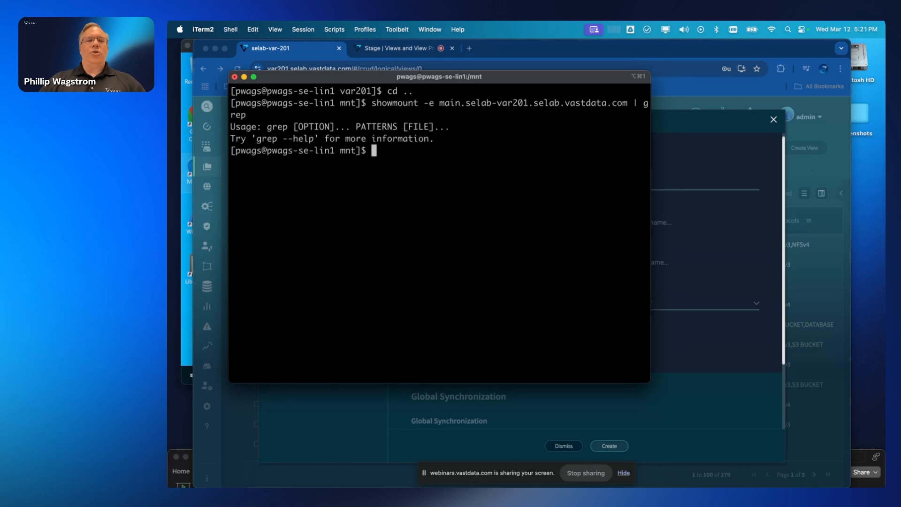
- Rerun it with 'grep demo' and widen the terminal to read the 15 demo exports
key("Up")
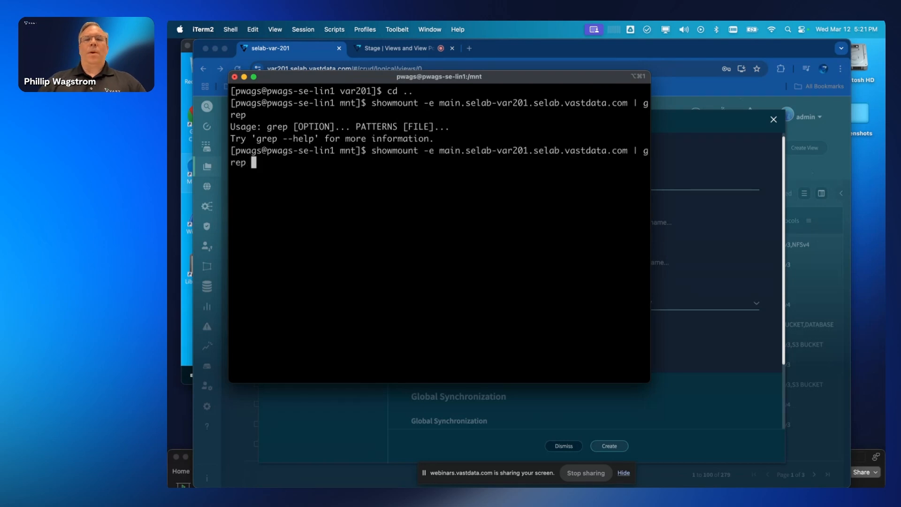
type("demo")
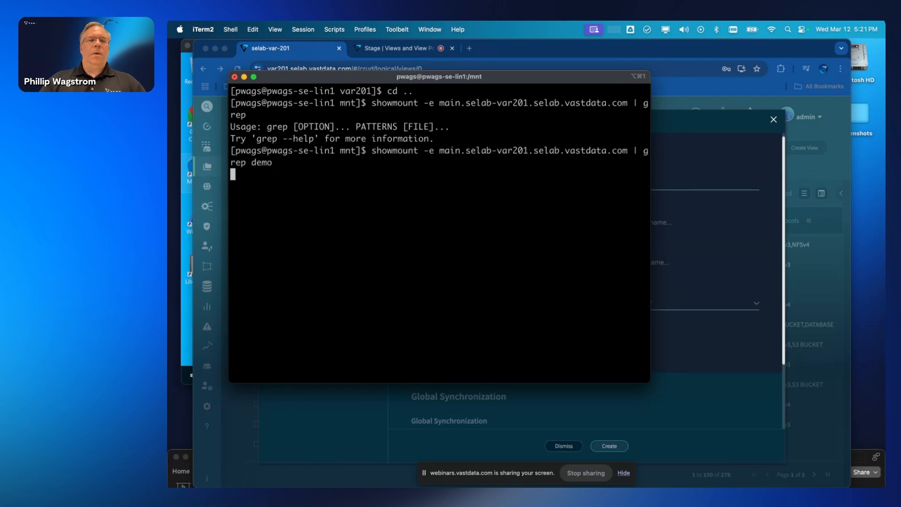
key("Return")
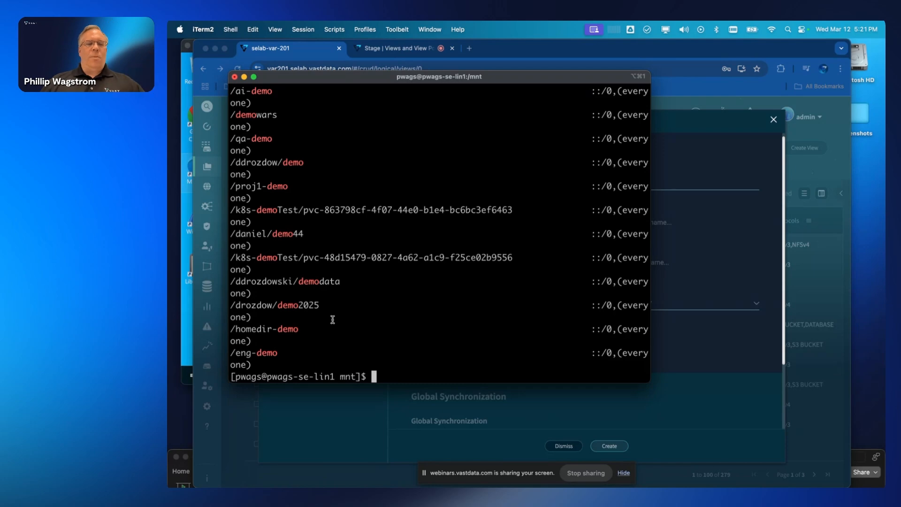
scroll(278, 333, "up", 5)
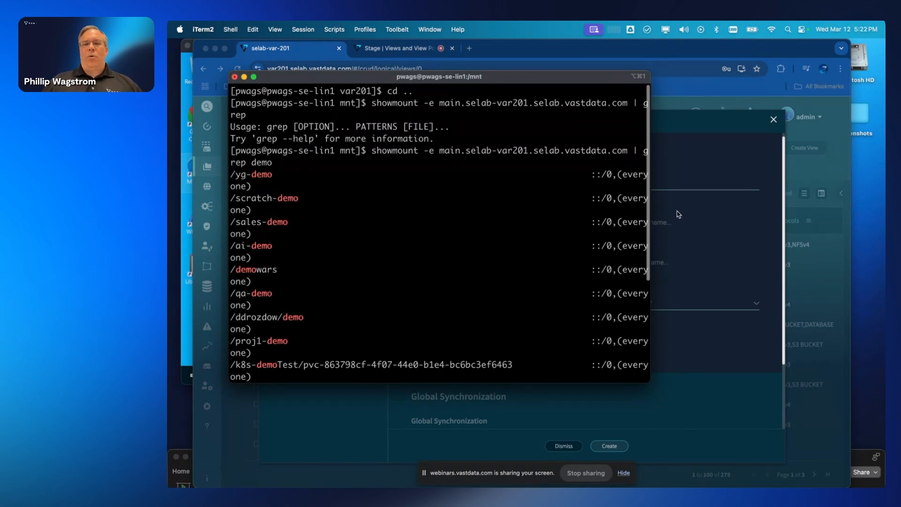
left_click_drag(651, 213, 763, 213)
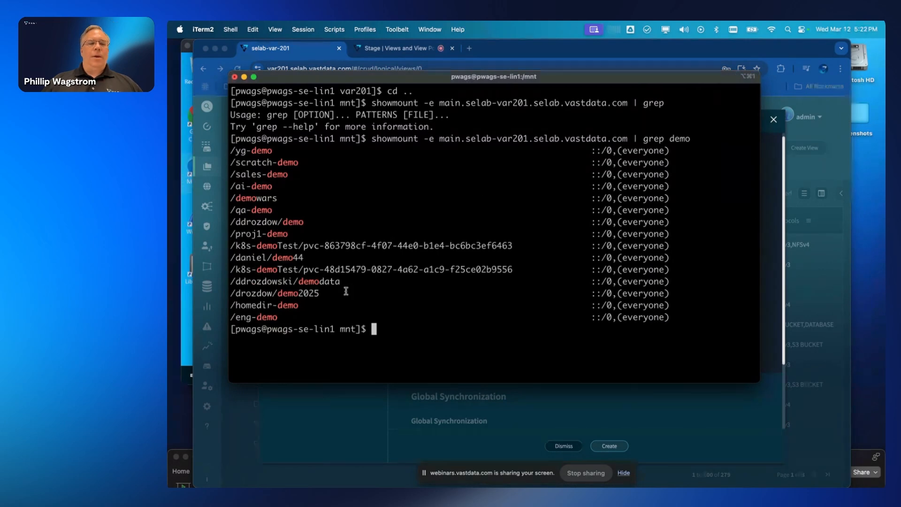
- Tick 'Create new directory for the view' and create the /demo-nfs view
left_click(769, 160)
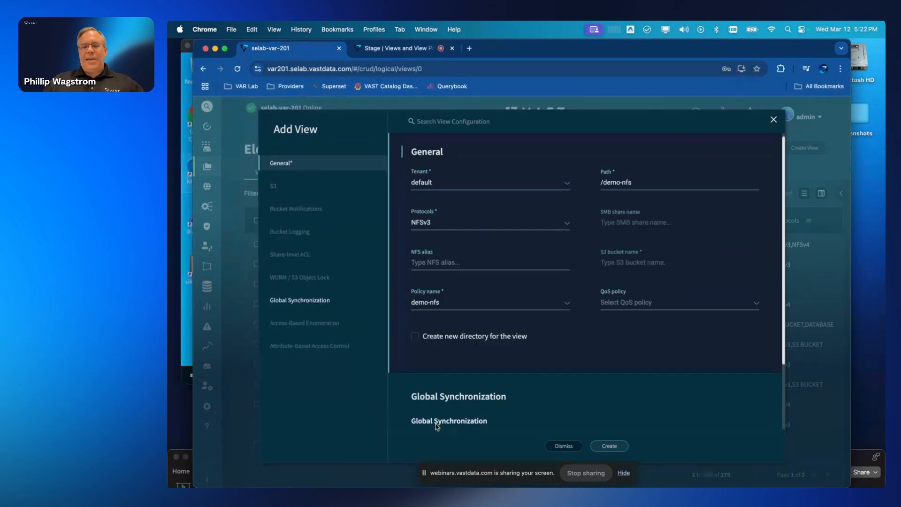
left_click(415, 336)
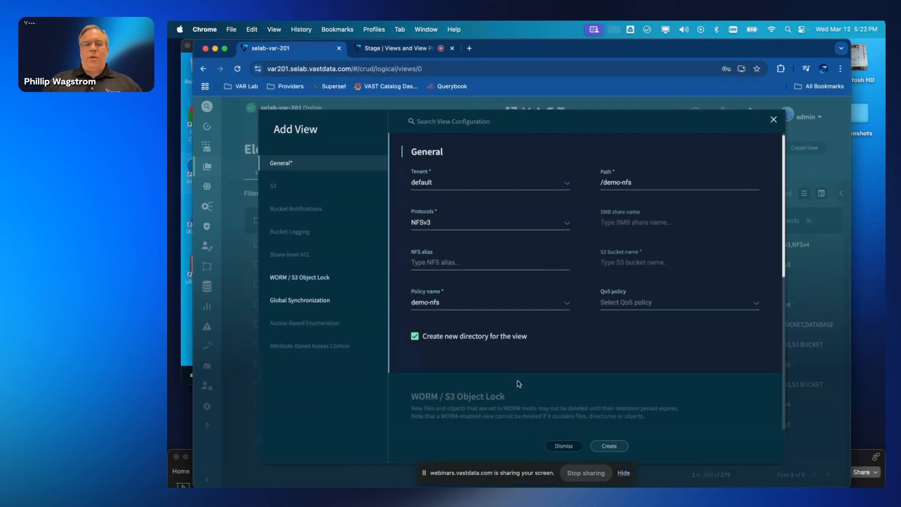
left_click(613, 441)
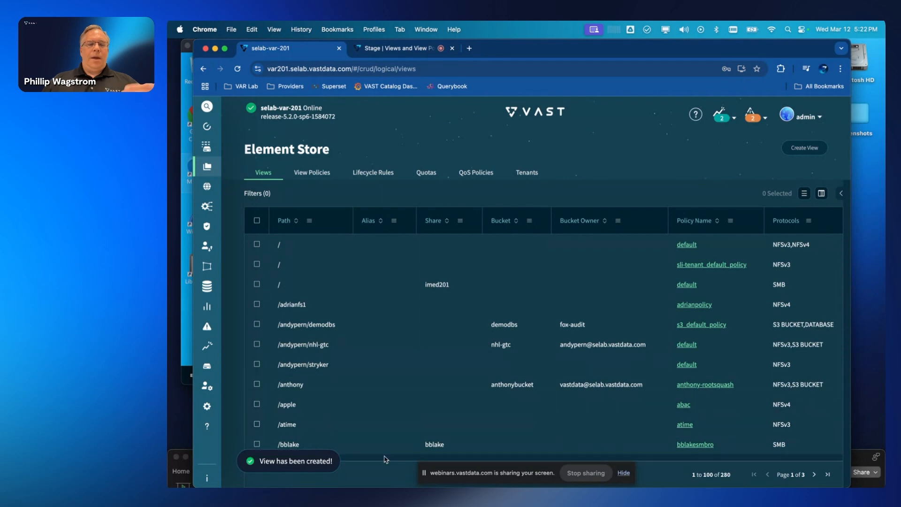
mouse_move(441, 486)
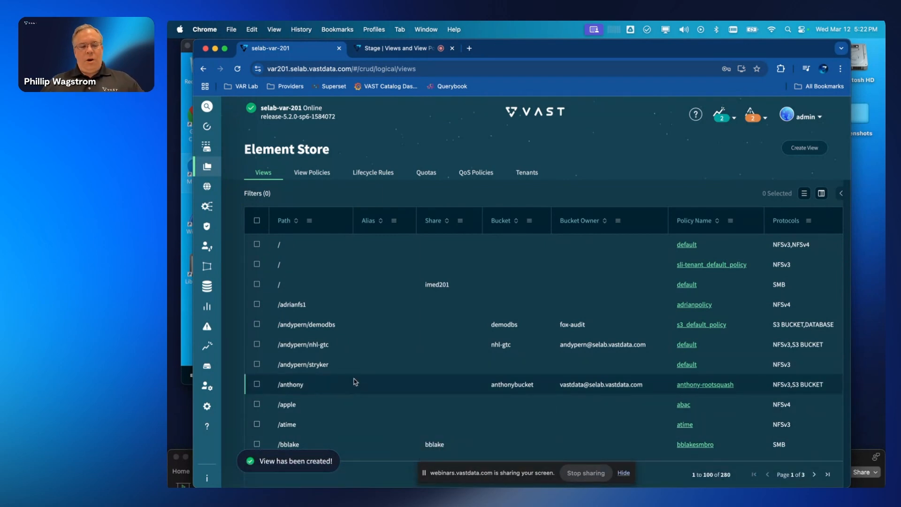
- Rerun showmount in the terminal to confirm the /demo-nfs export now appears
key("super+Tab")
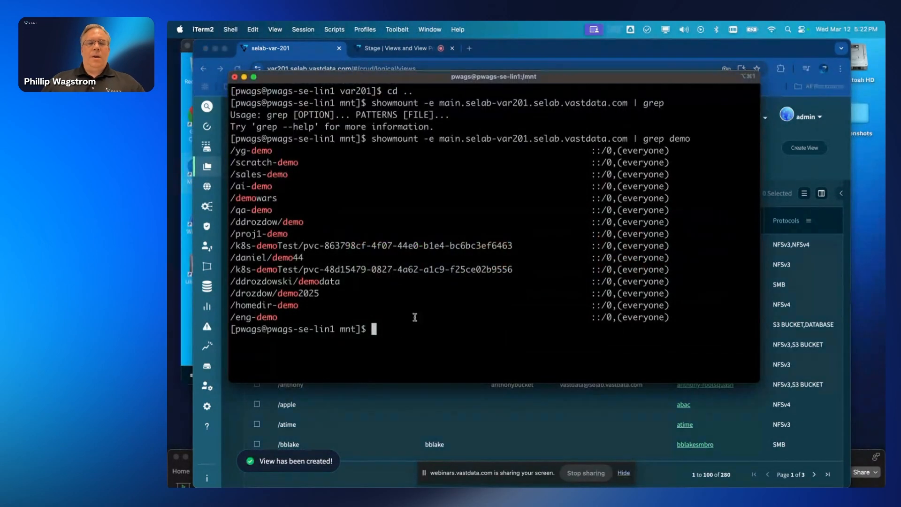
key("Up")
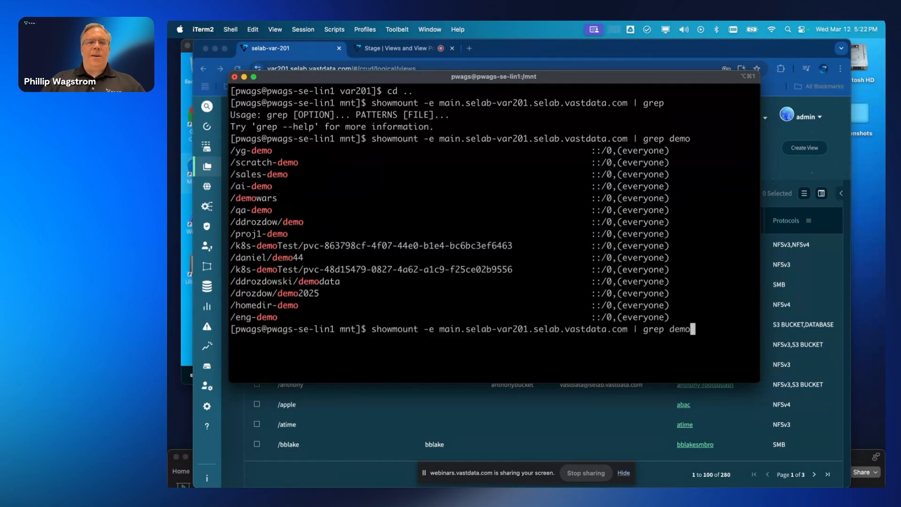
key("Return")
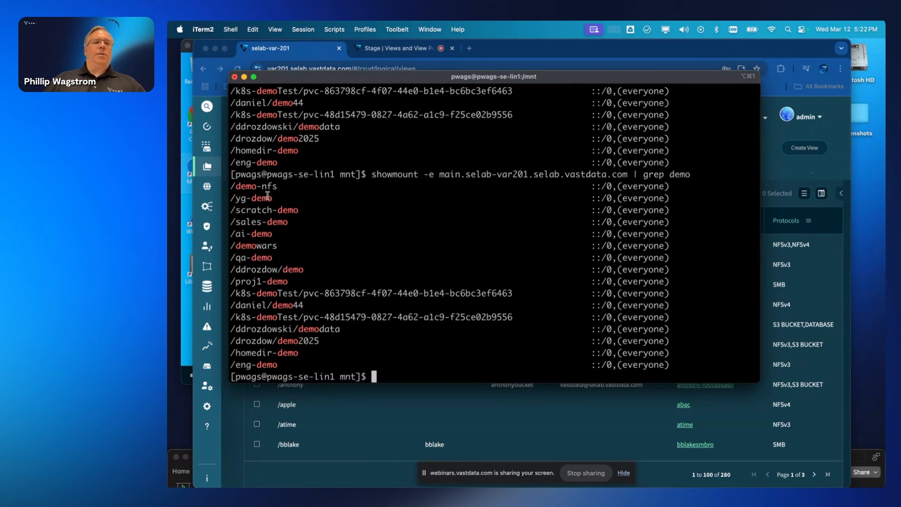
triple_click(257, 185)
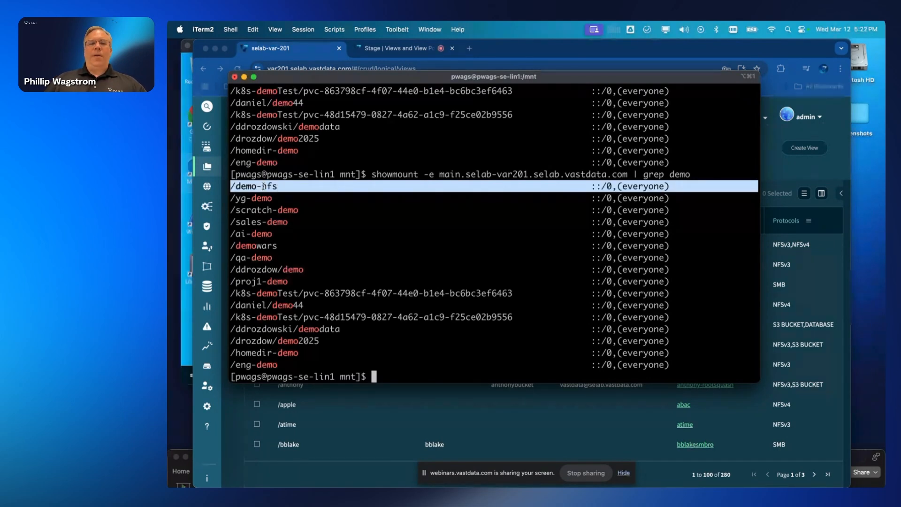
left_click(277, 191)
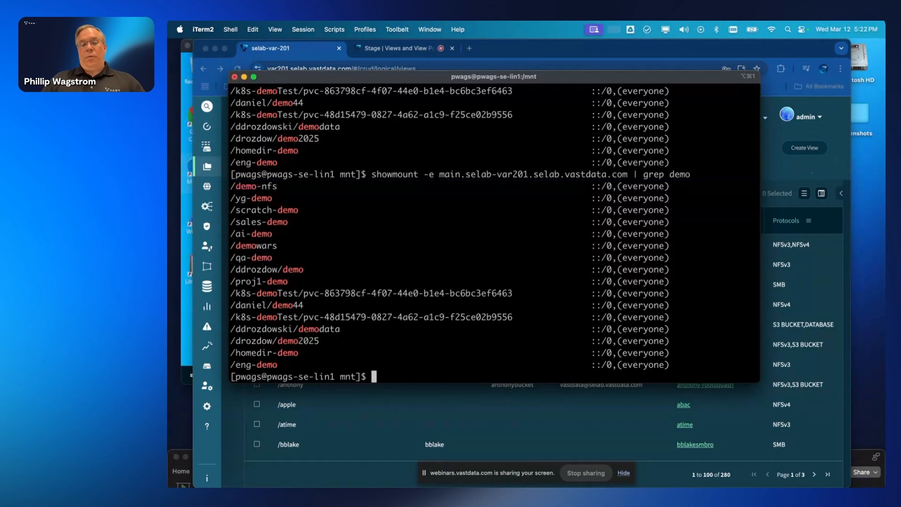
- Mount /demo-nfs at /mnt/demo-nfs with sudo, entering the account password
key("Up")
key("BackSpace")
key("BackSpace")
key("BackSpace")
key("BackSpace")
key("ctrl+u")
type("cd ..")
key("Up")
key("Up")
key("Up")
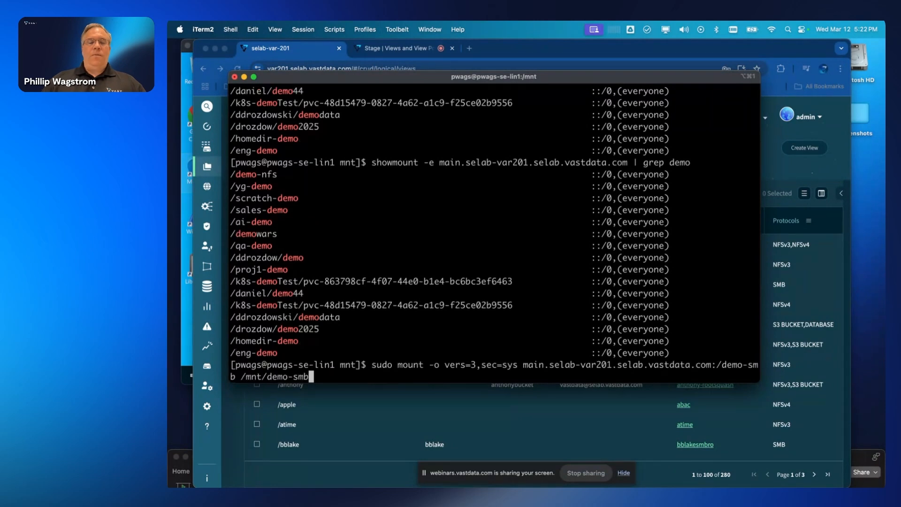
key("Up")
key("Return")
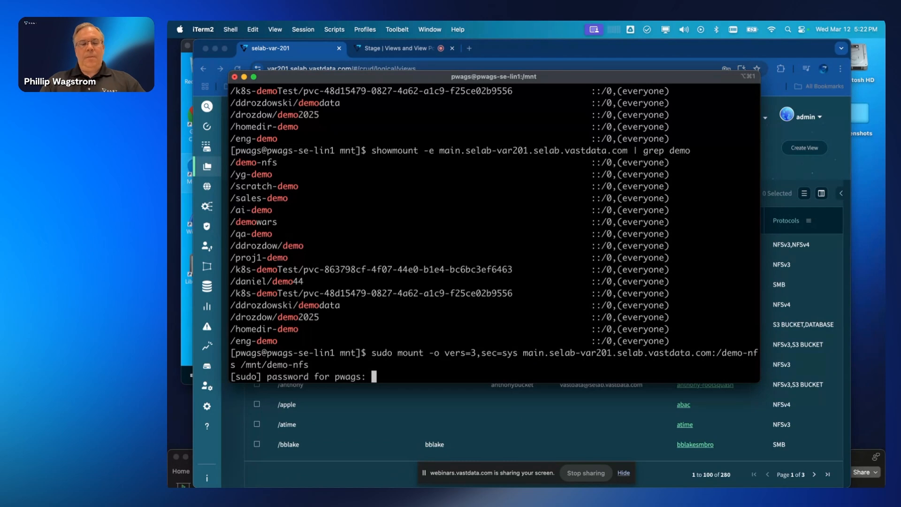
key("Return")
- Change into /mnt/demo-nfs and check its disk space and empty contents with df -h and ls -l
type("cd /mnt/de")
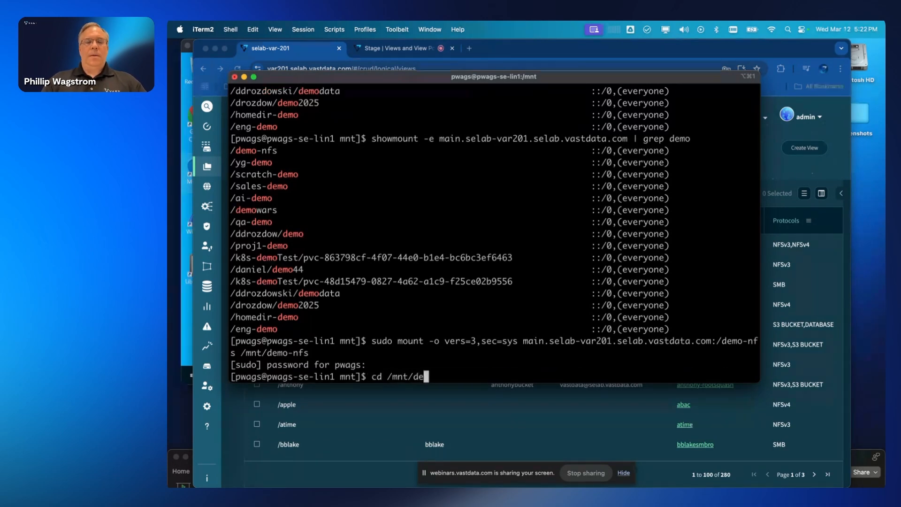
key("Tab")
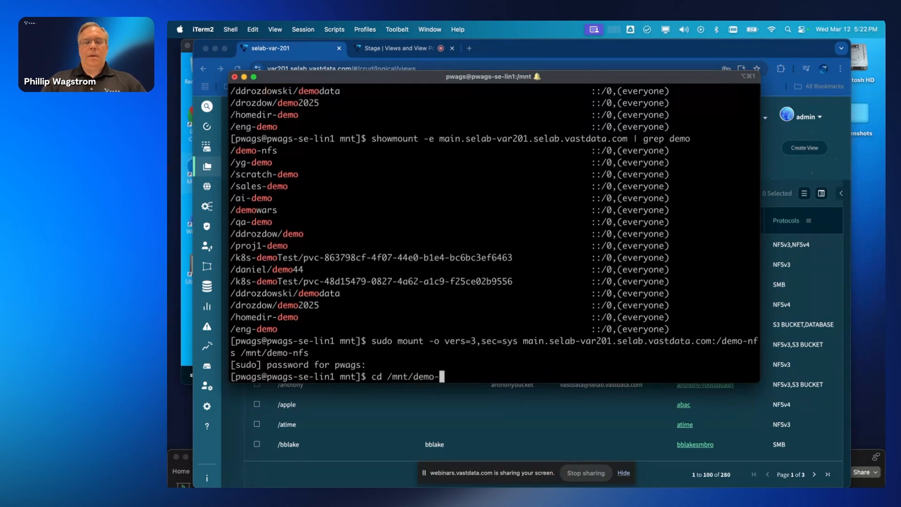
type("nfs")
key("Return")
type("df -h ")
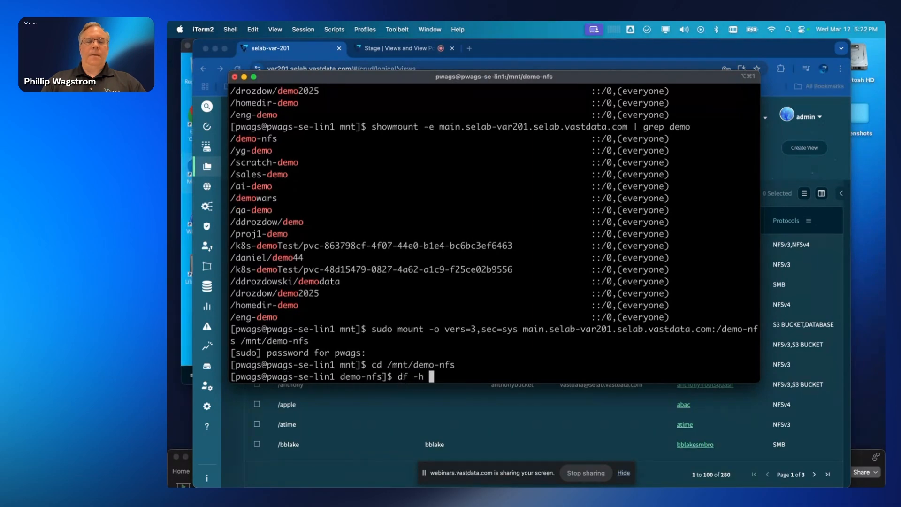
type(".")
key("Return")
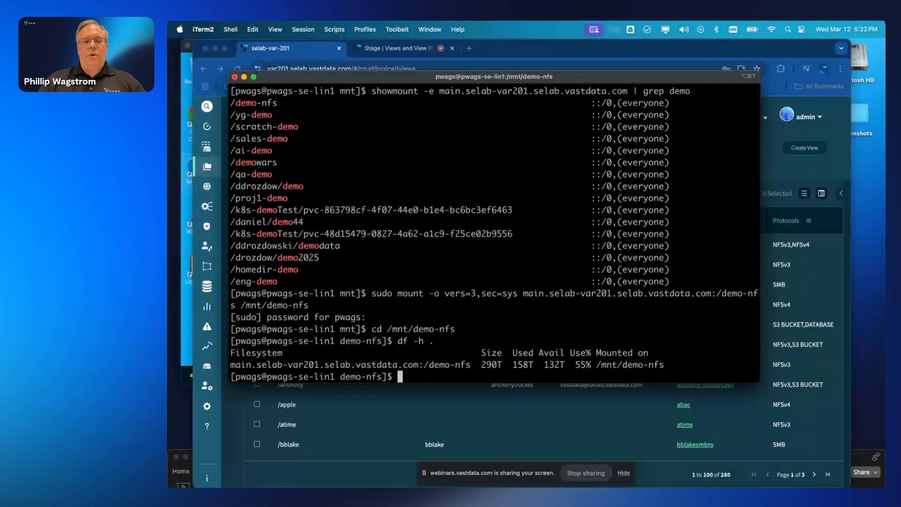
type("ls -l")
key("Return")
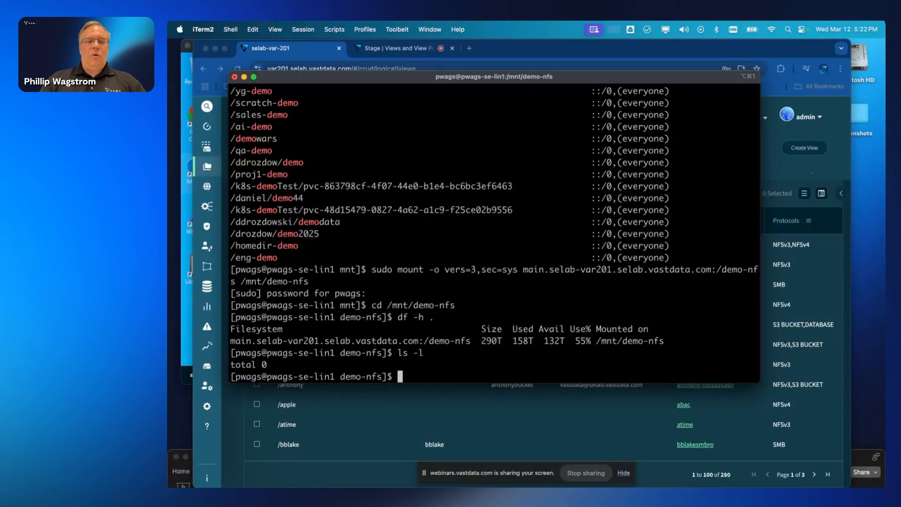
- Create an empty hello-world.txt with touch and confirm it is listed
type("touch ")
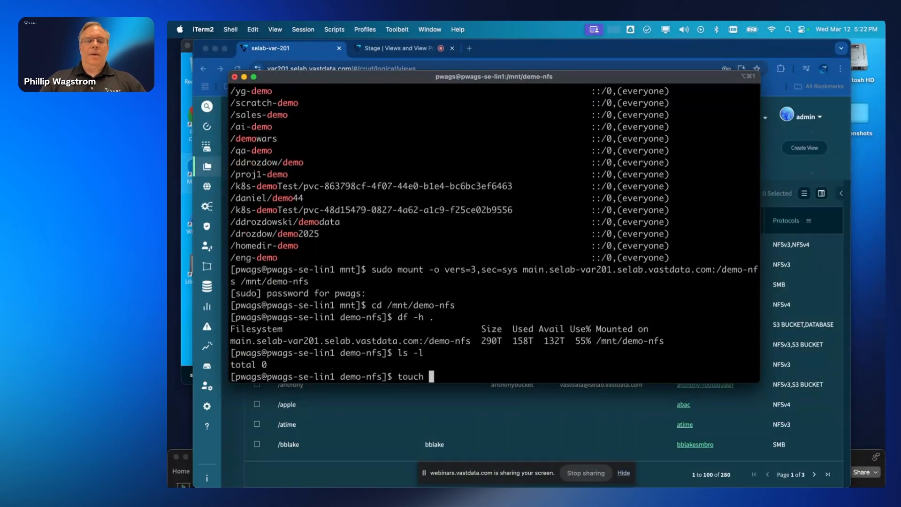
type("hello.wor")
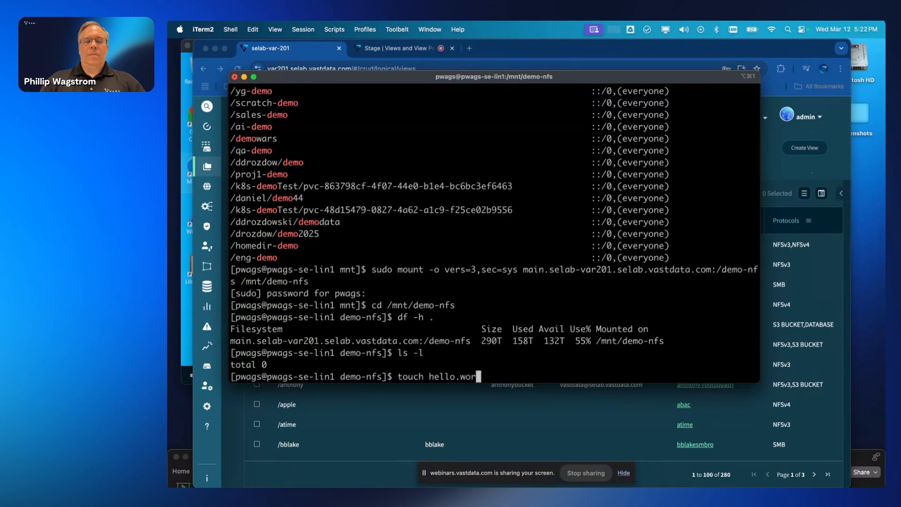
key("BackSpace")
type("-")
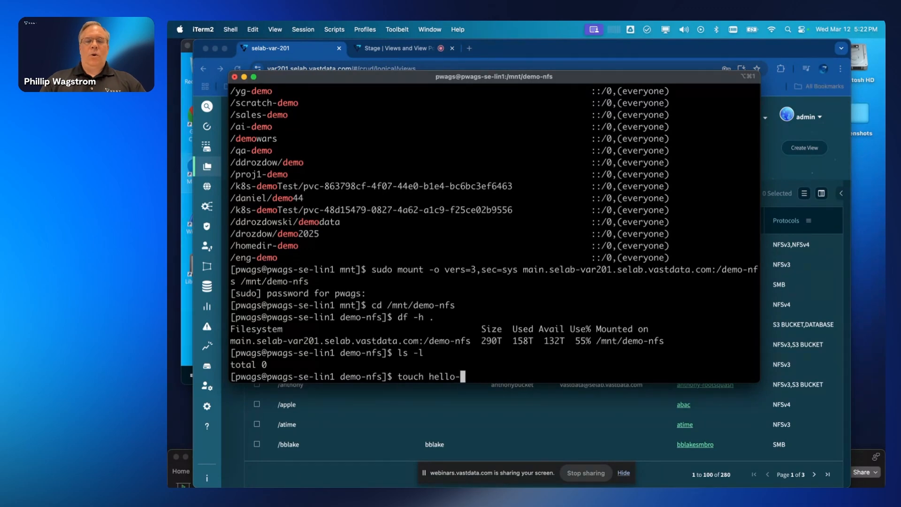
type("world.txt")
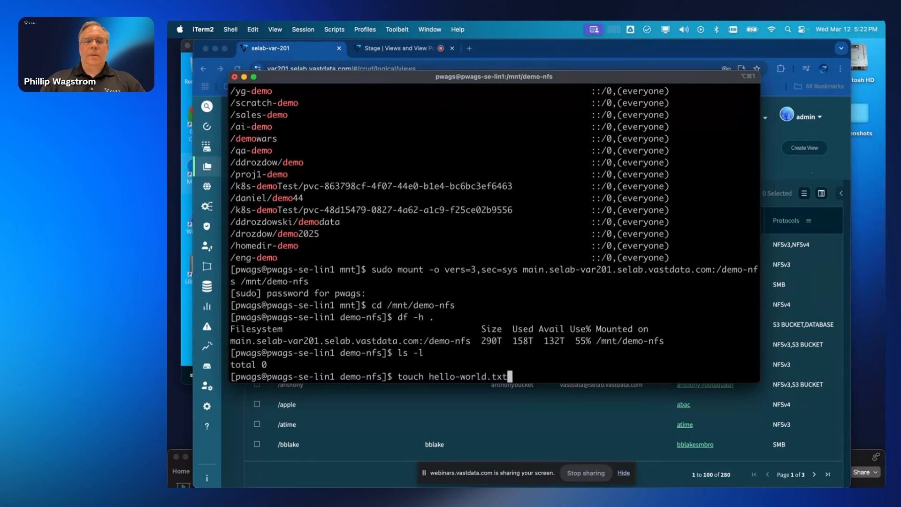
key("Return")
type("ls -l")
key("Return")
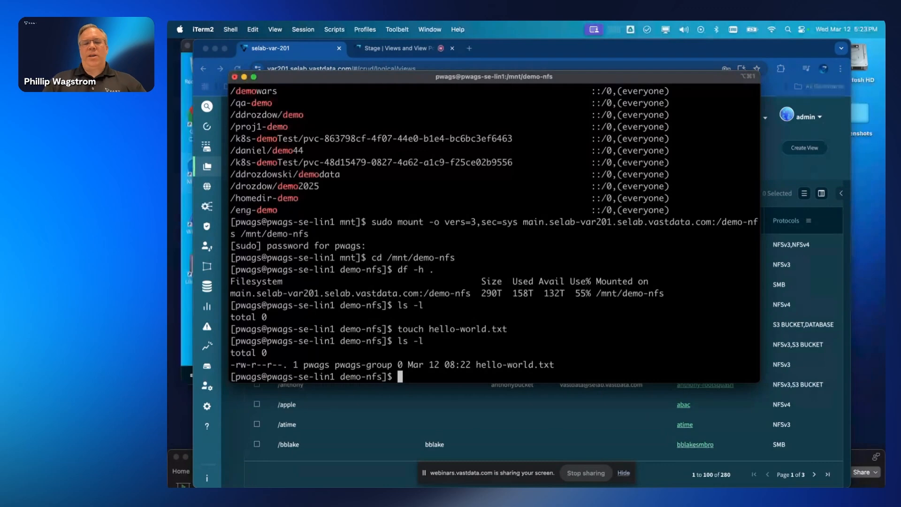
- Write 'Hello world!' into hello-world.txt in vi and save it with :wq
type("vi ")
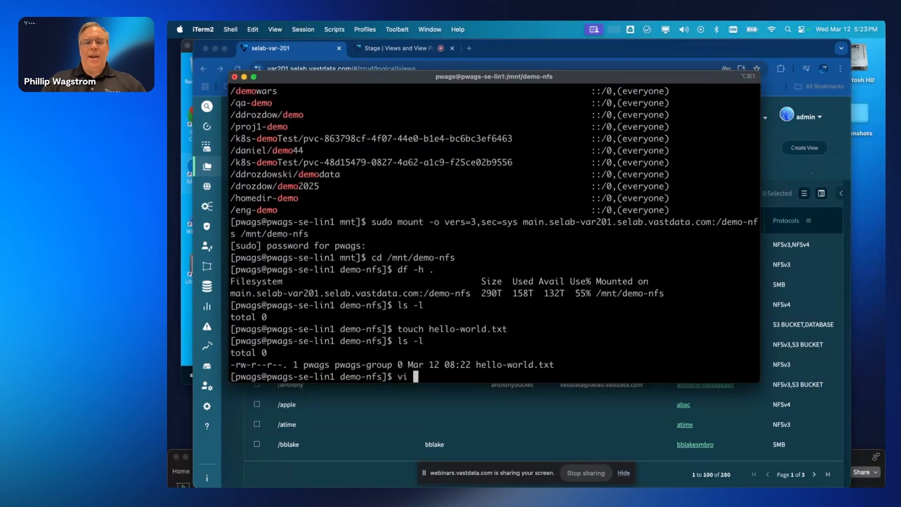
type("hello")
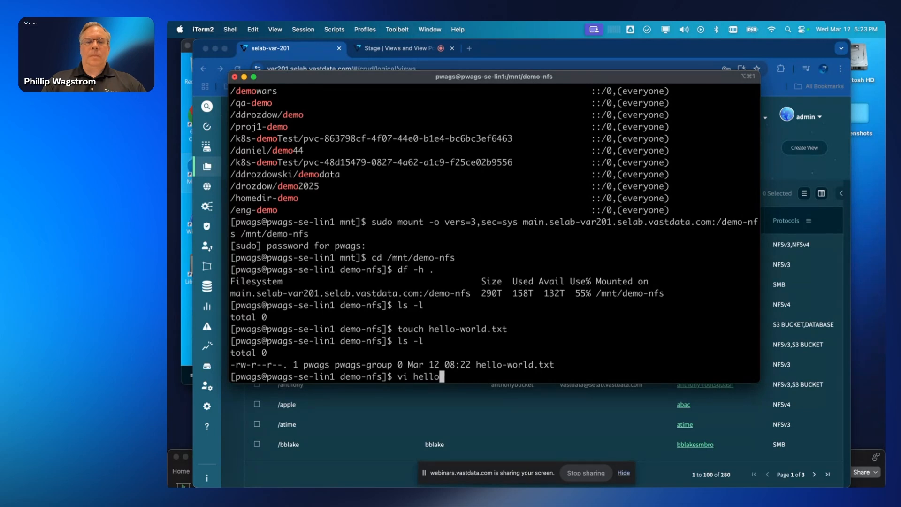
type("-world.txt")
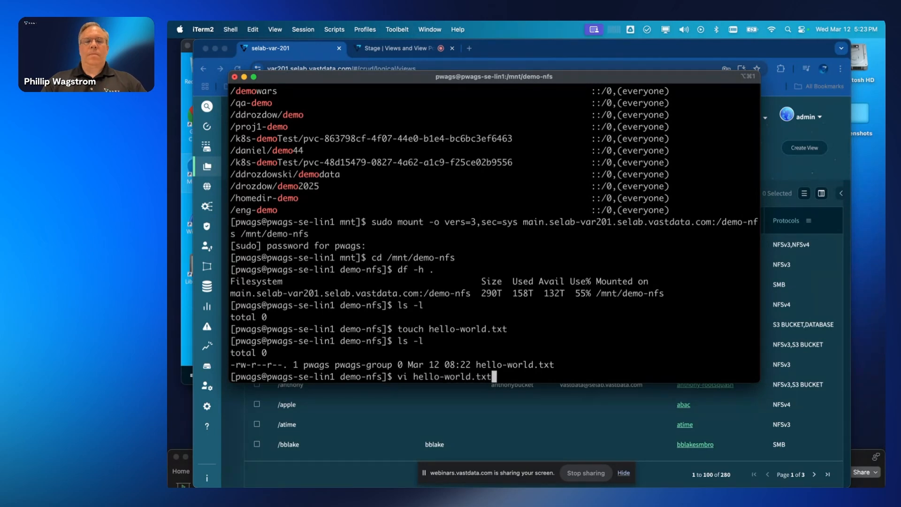
key("Return")
type("iHello ")
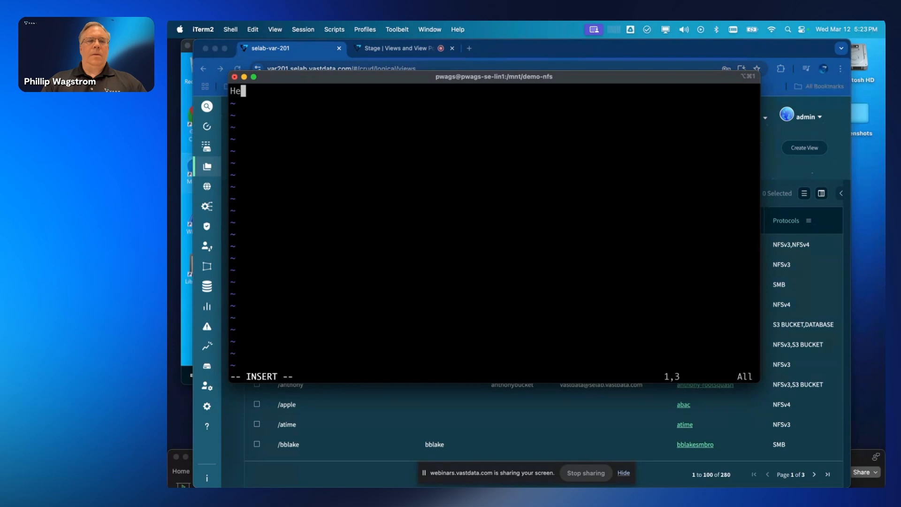
type("world!")
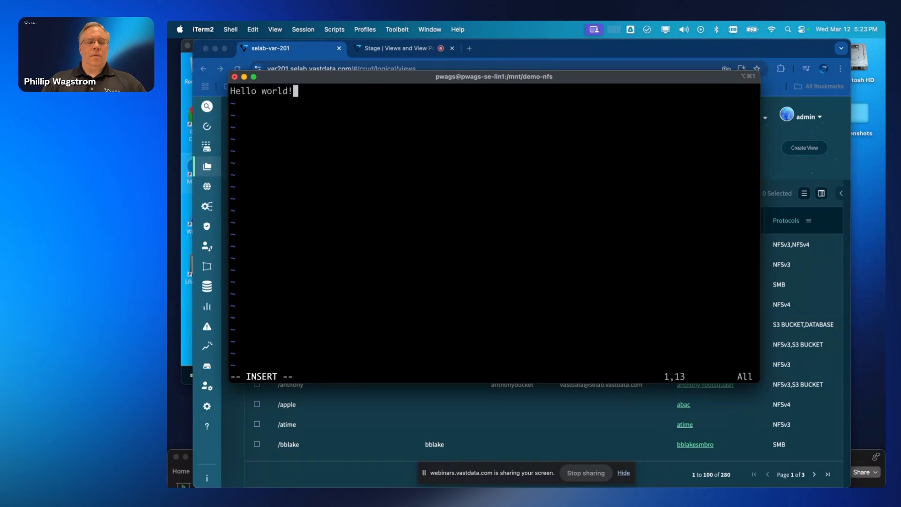
key("Escape")
type(":wq")
key("Return")
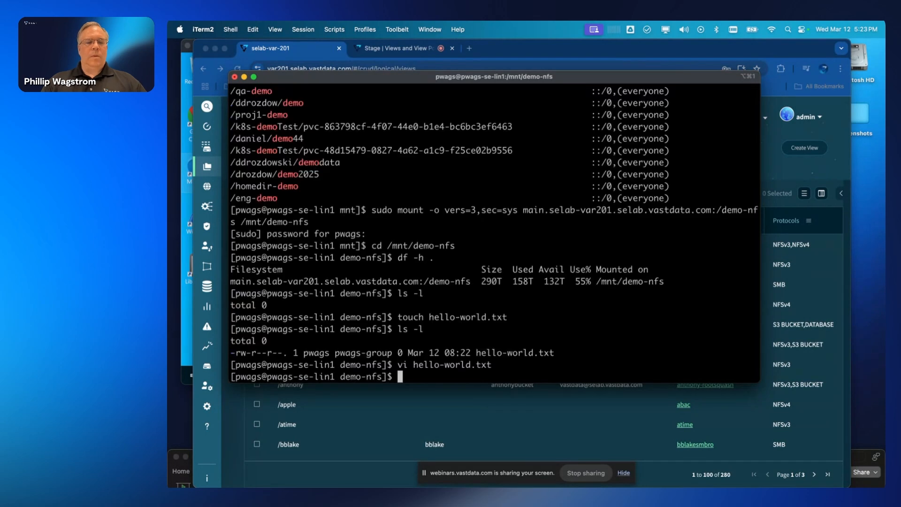
- Check hello-world.txt's new size and the share directory's permissions, then bring the Windows remote desktop forward
type("ls -l")
key("Return")
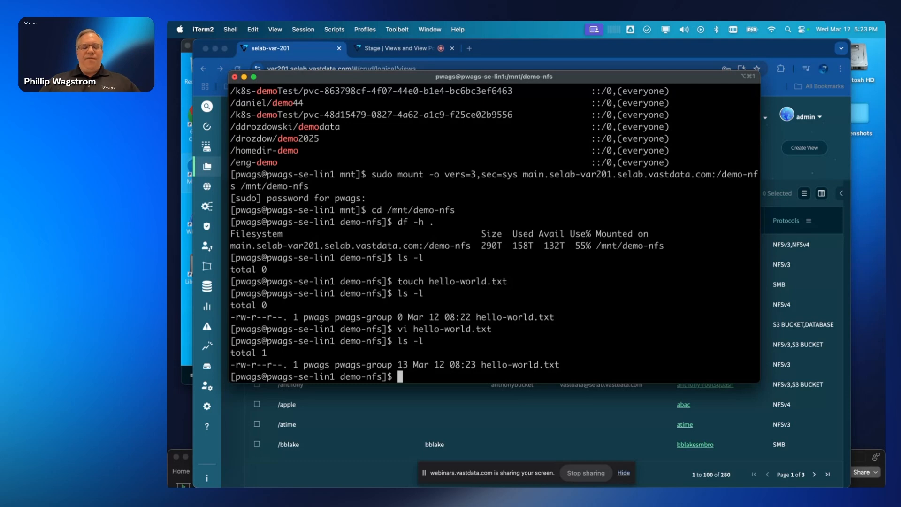
type("ls -ld .")
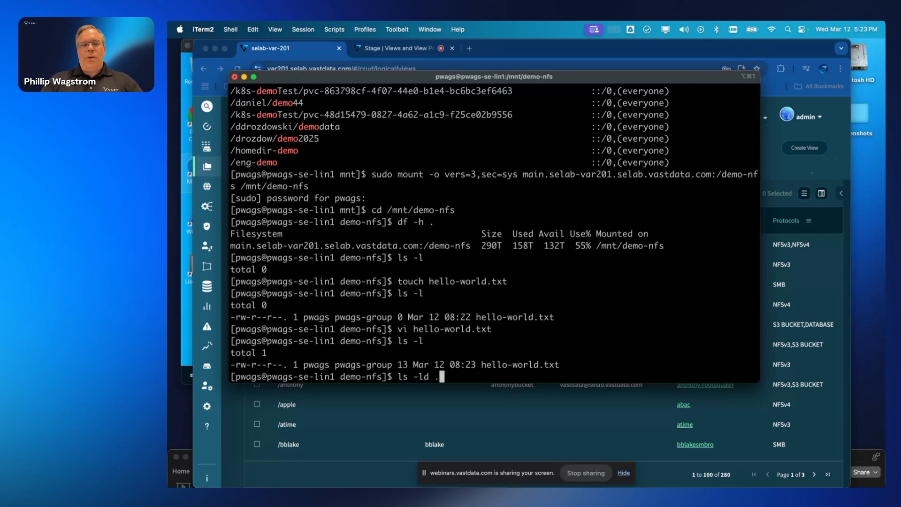
key("Return")
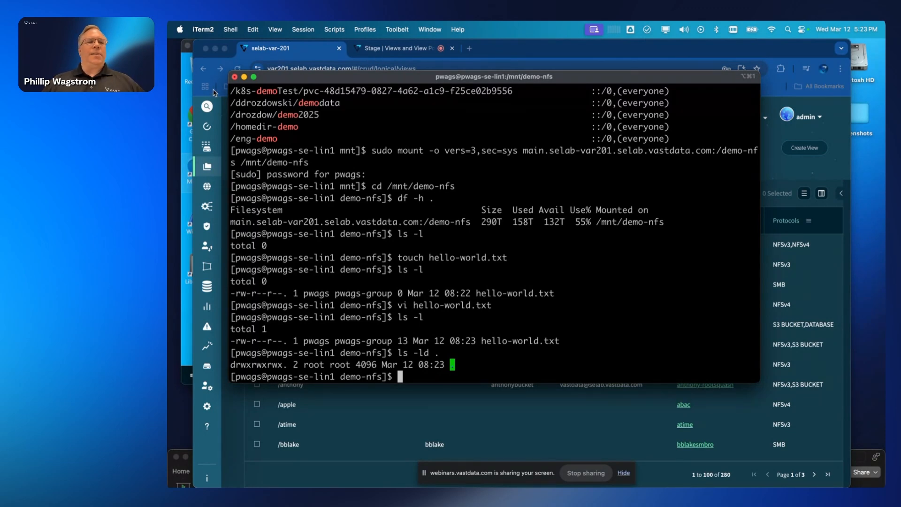
left_click(184, 100)
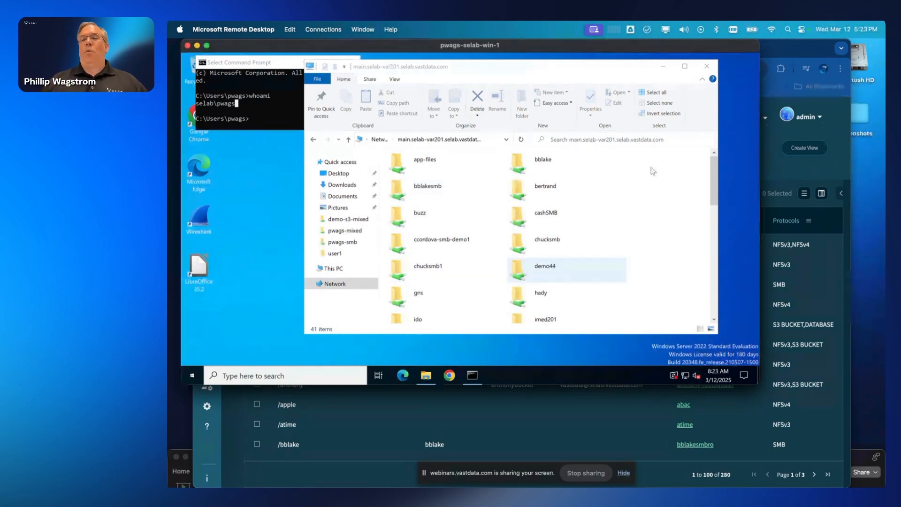
- Start a new view with path /demo-smb, swapping the NFSv3 protocol for SMB
left_click(779, 50)
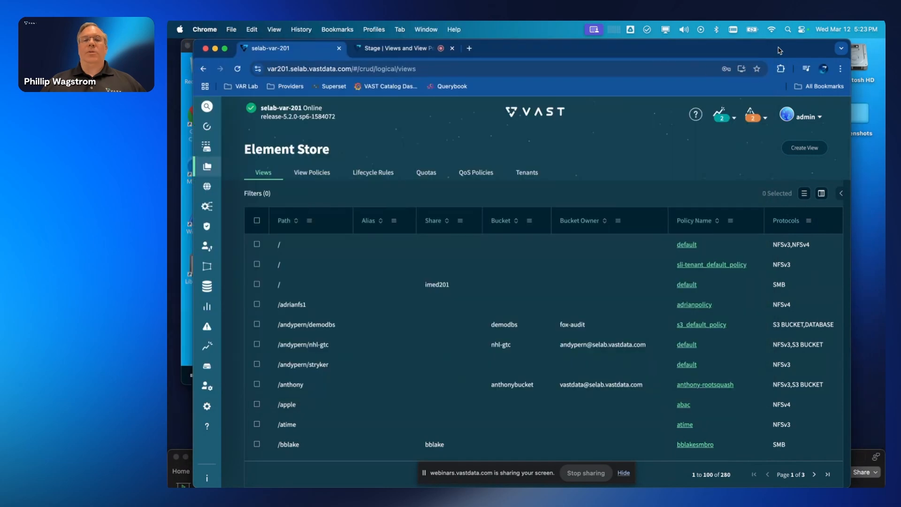
left_click(798, 151)
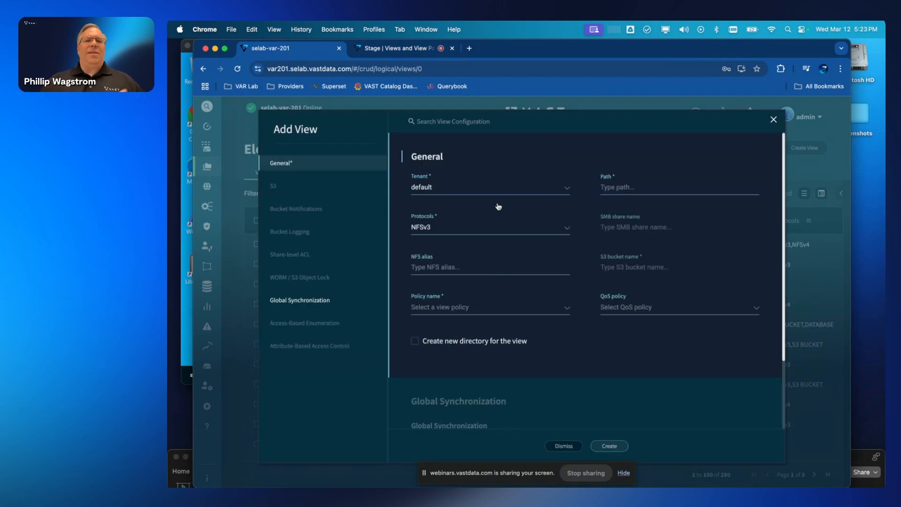
left_click(610, 190)
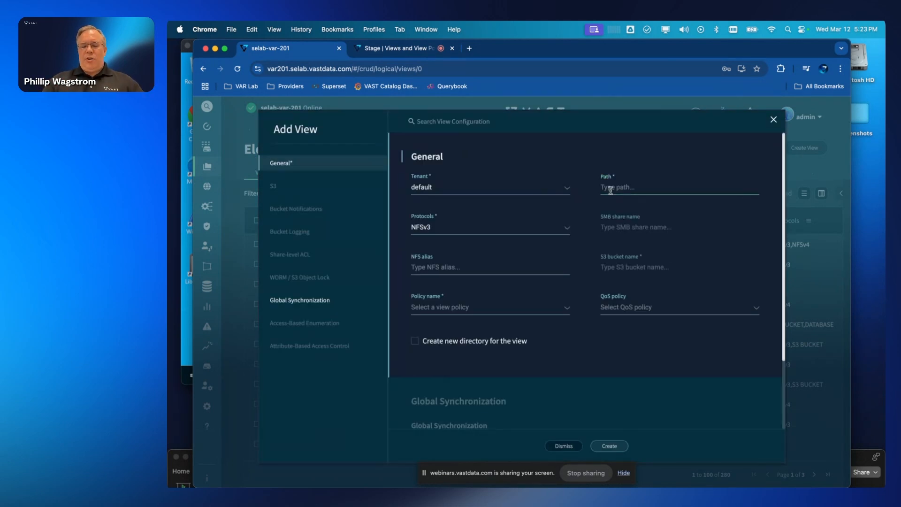
type("/demo-smb")
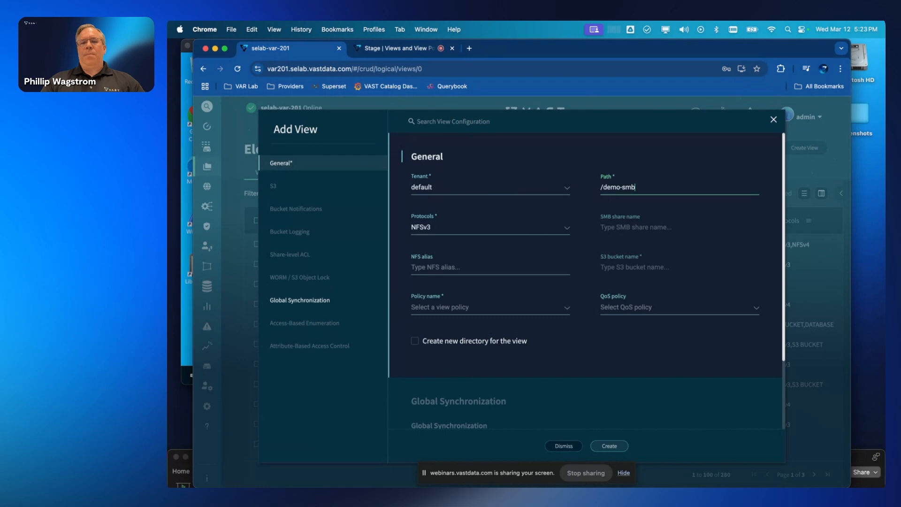
left_click(482, 231)
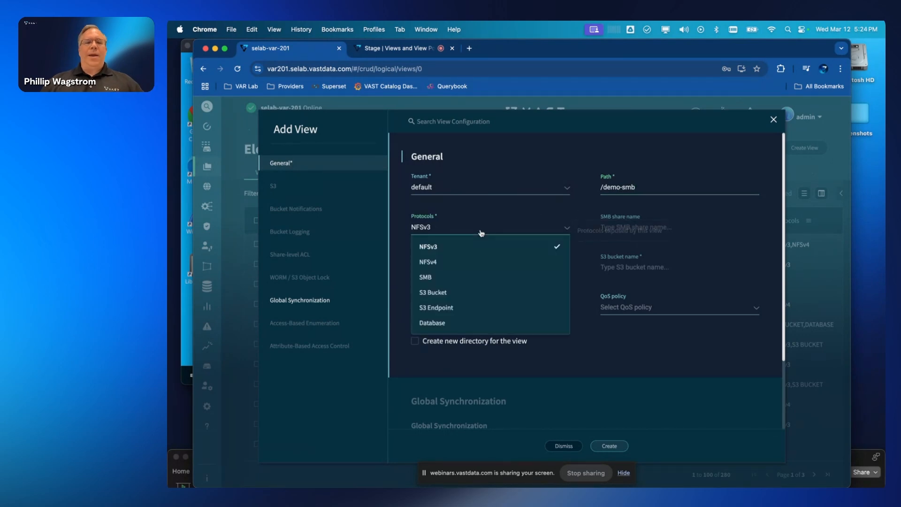
left_click(464, 249)
left_click(436, 277)
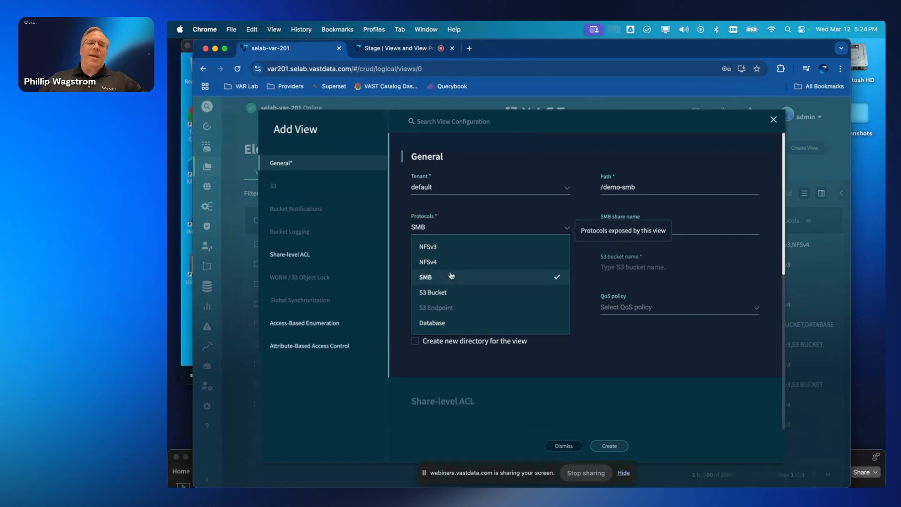
- Name the share demo-smb, apply the demo-smb policy, review the ACL and ABE settings, and create the view
left_click(639, 227)
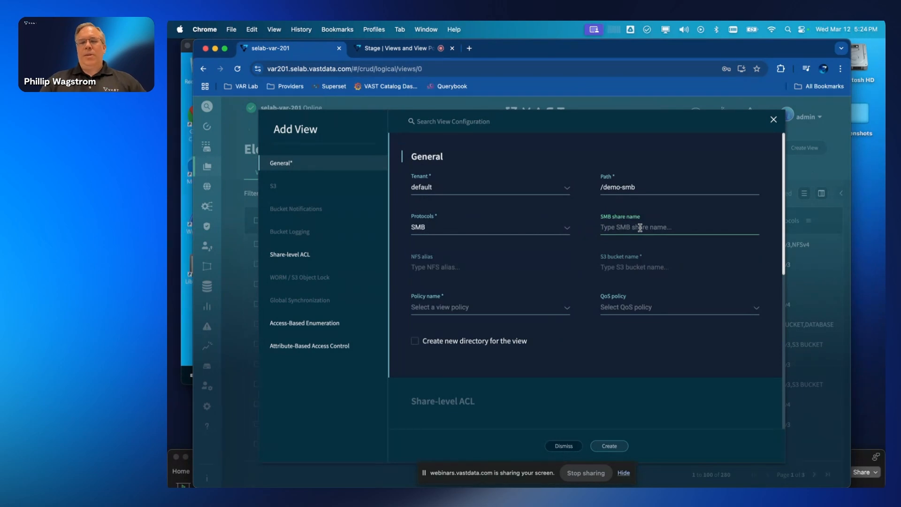
type("demo-smb")
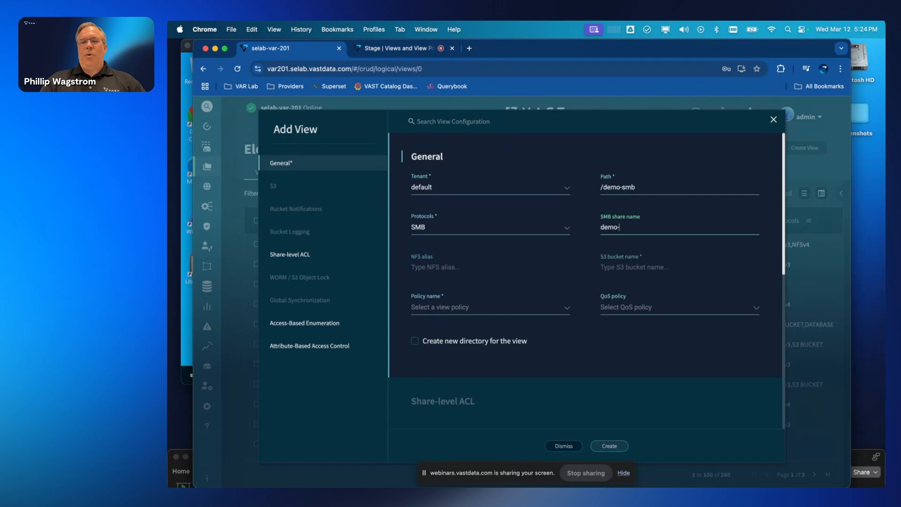
left_click(539, 308)
type("demo")
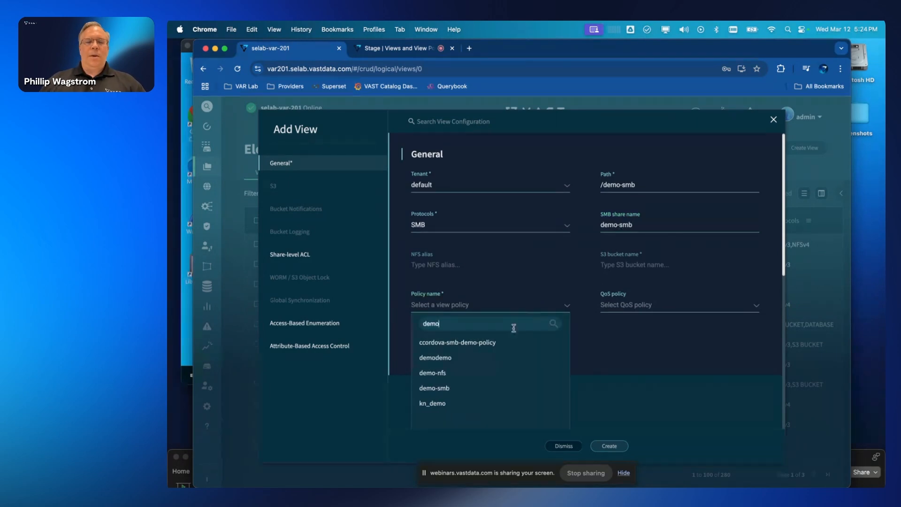
left_click(436, 388)
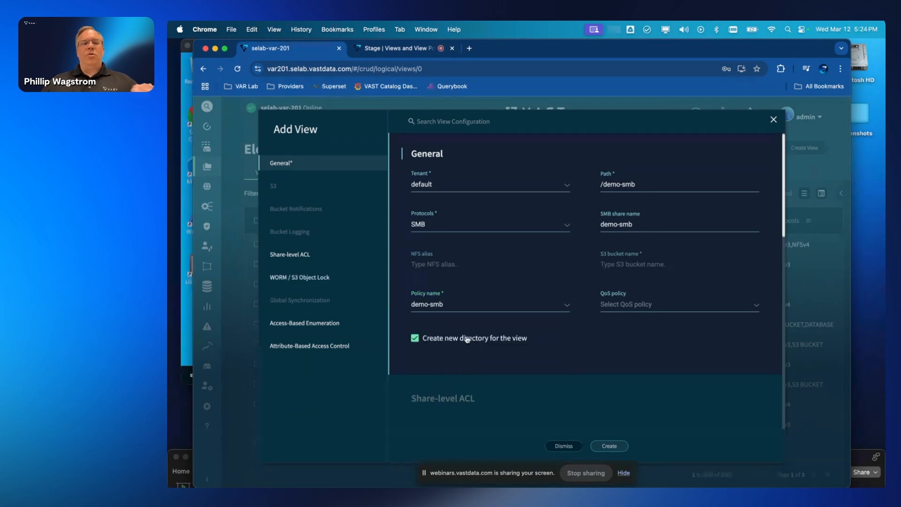
left_click(291, 255)
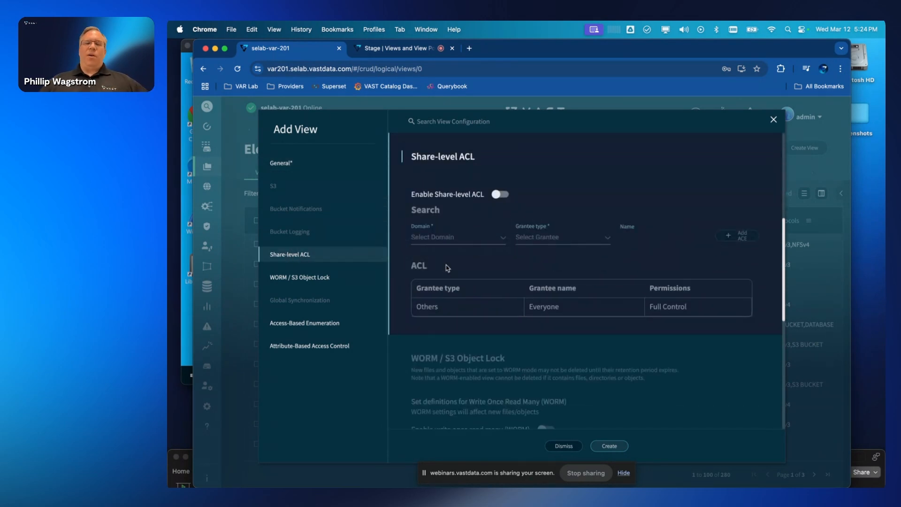
left_click(307, 323)
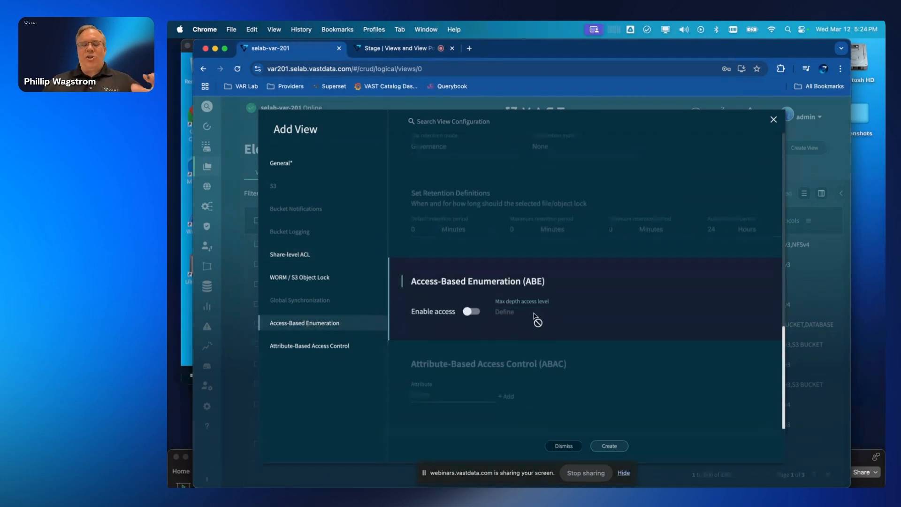
left_click(314, 163)
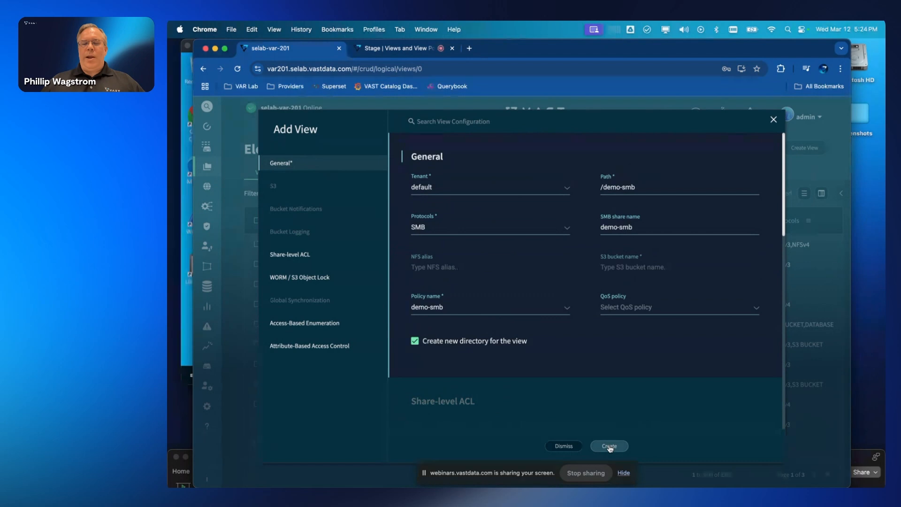
left_click(610, 445)
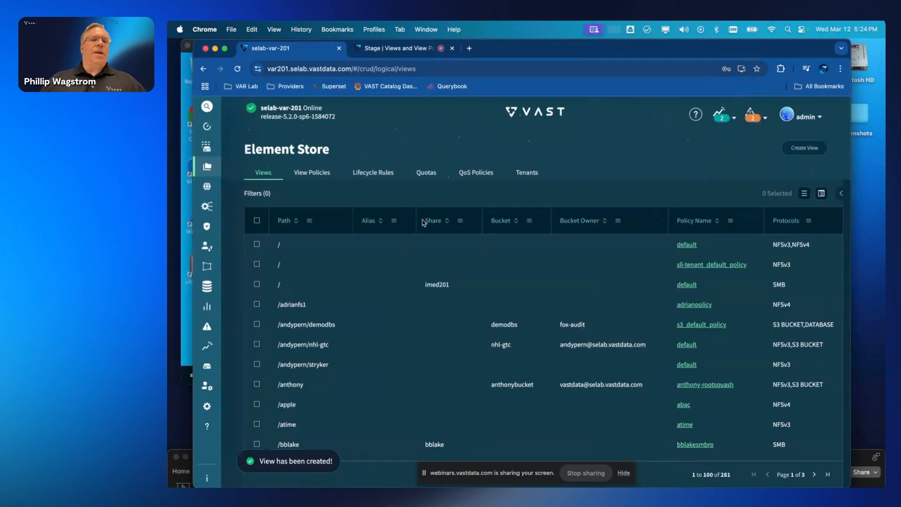
- Refresh Explorer, open the demo-smb share and create a new text file named hello-smb.txt
left_click(182, 92)
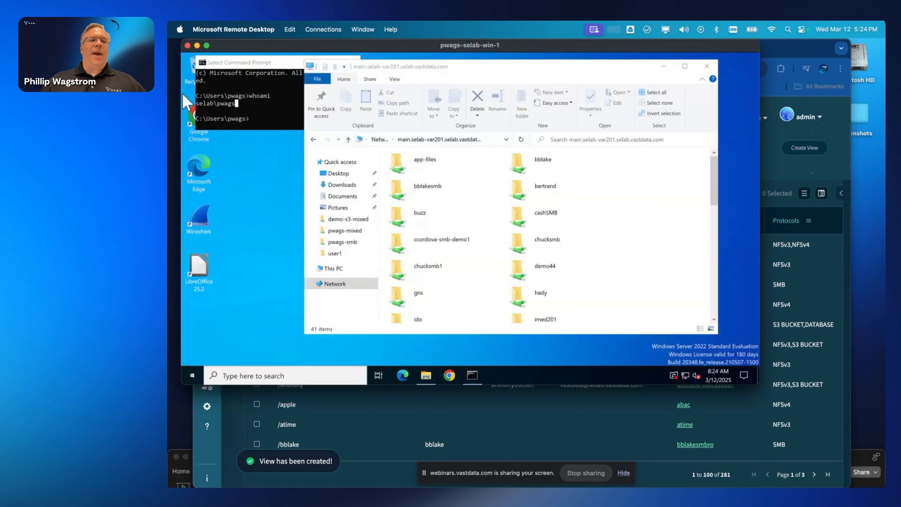
left_click(521, 140)
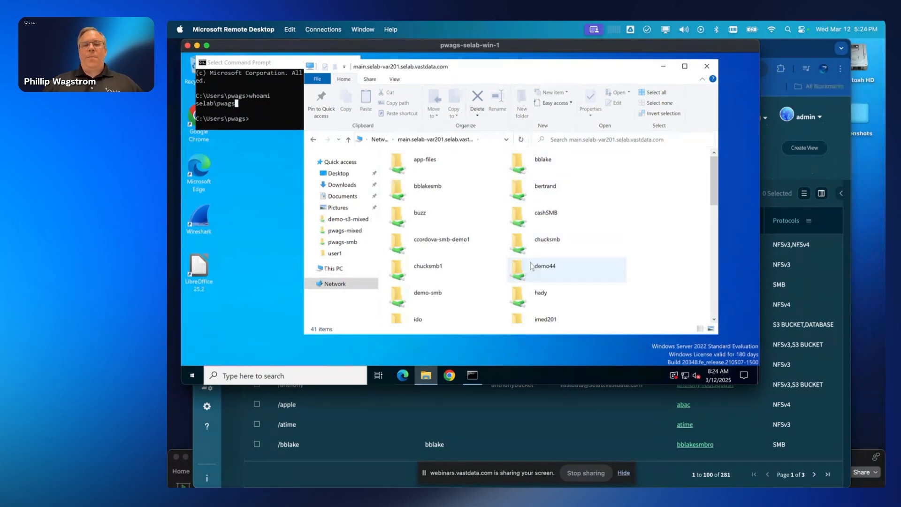
double_click(428, 297)
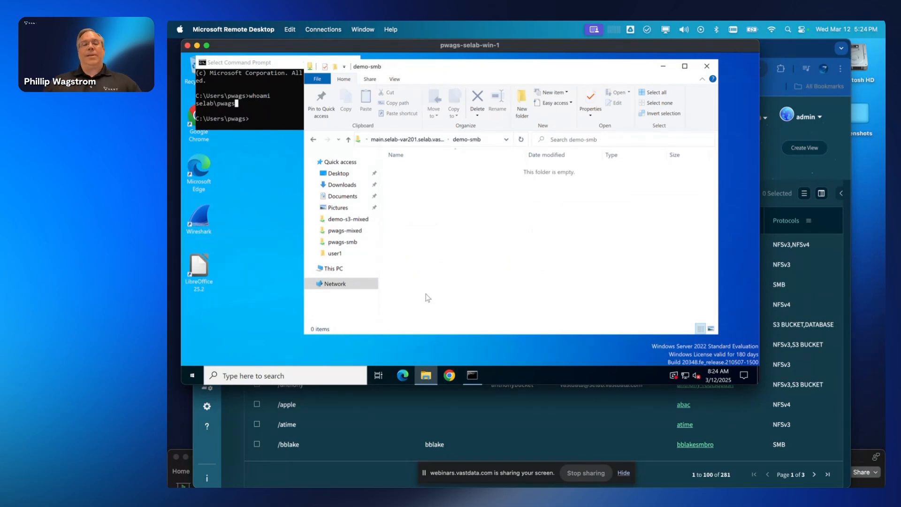
right_click(471, 210)
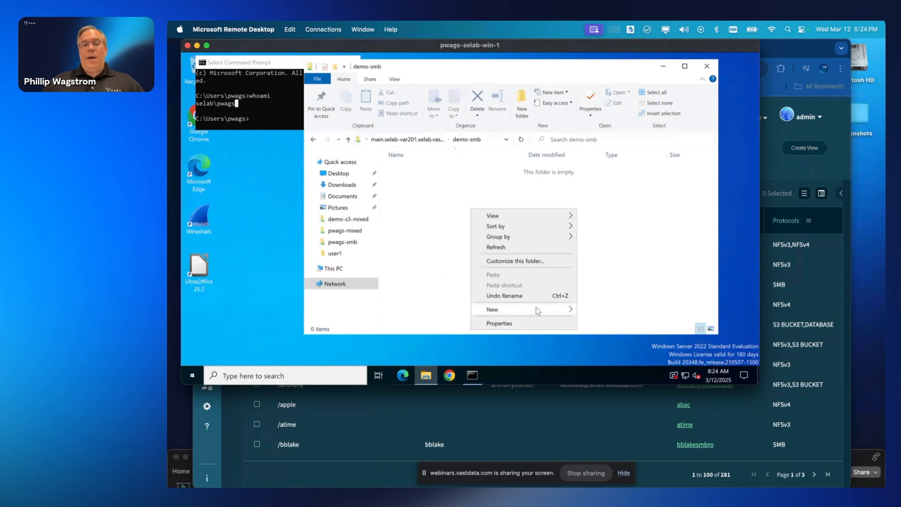
mouse_move(536, 307)
left_click(597, 298)
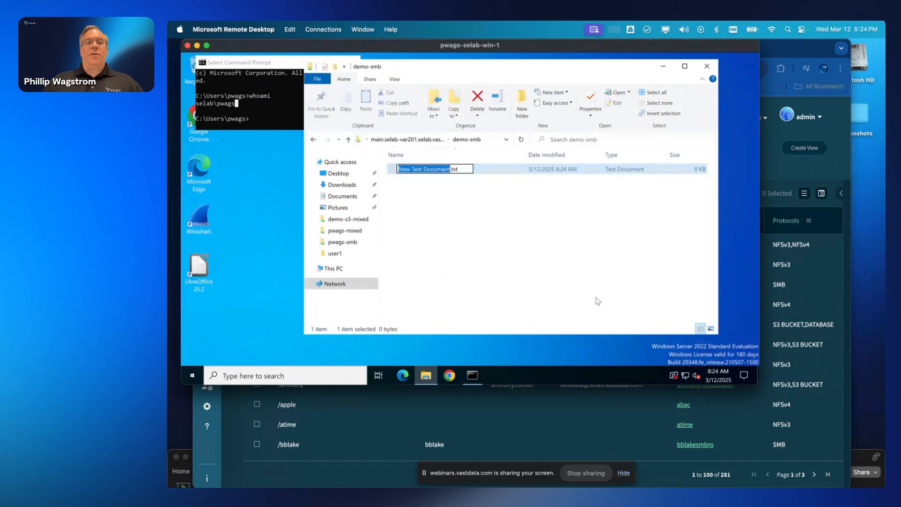
type("hello-s")
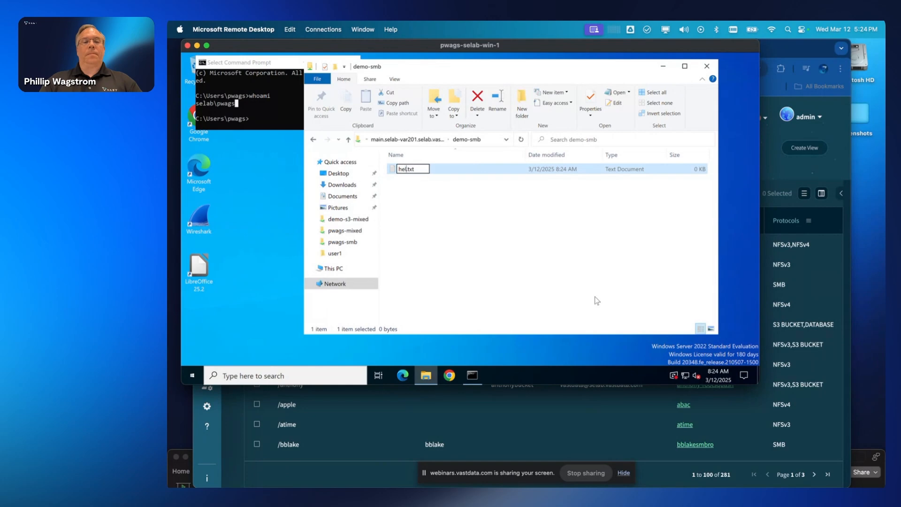
type("mb")
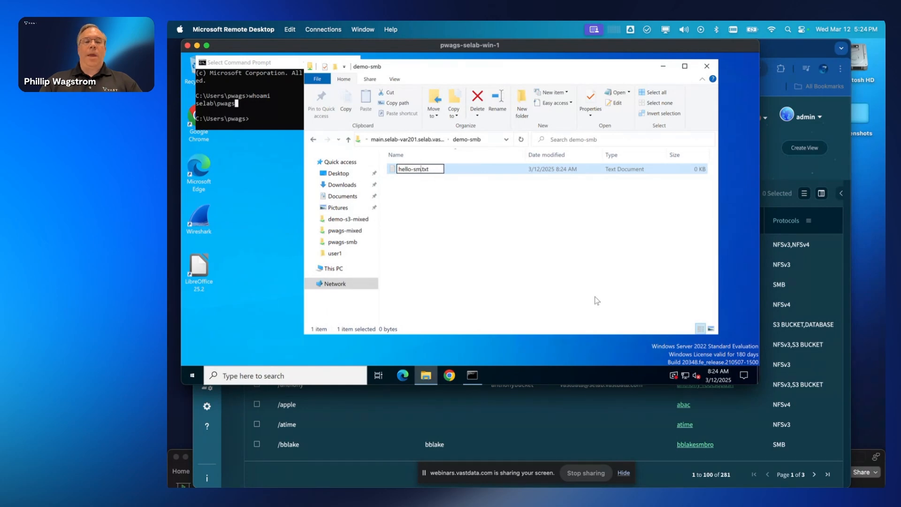
key("Return")
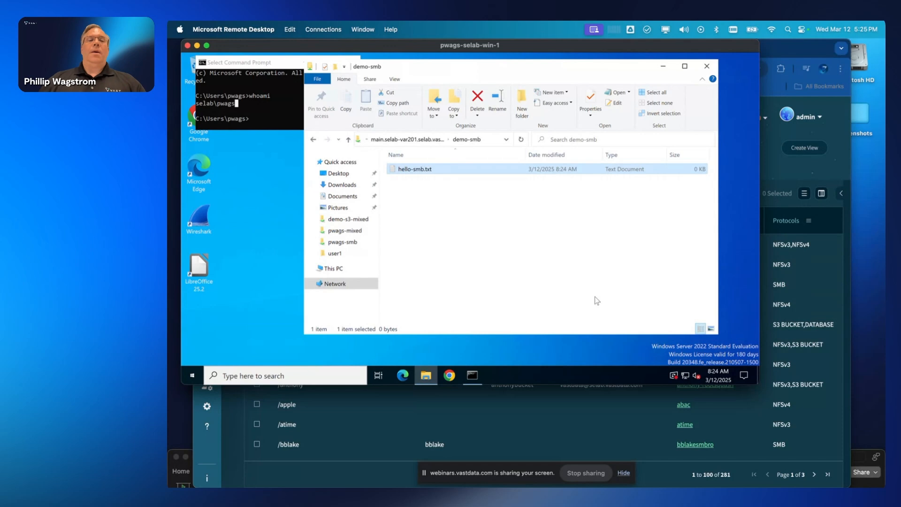
- Open hello-smb.txt in Notepad, enter 'Hello world!' and save it
double_click(415, 170)
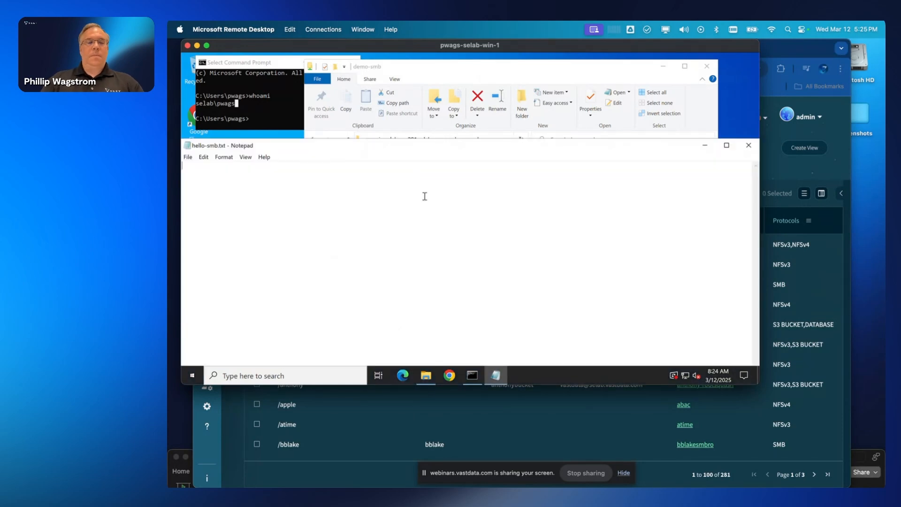
type("Hello world!")
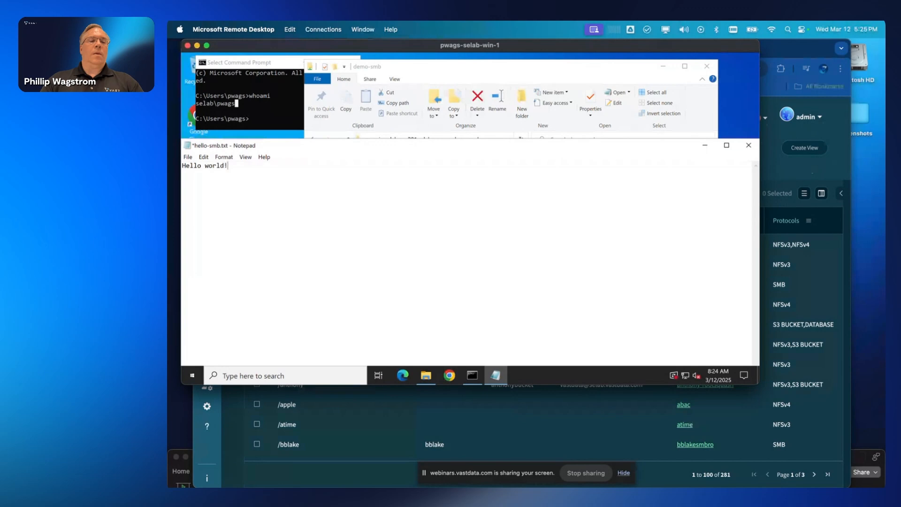
key("ctrl+s")
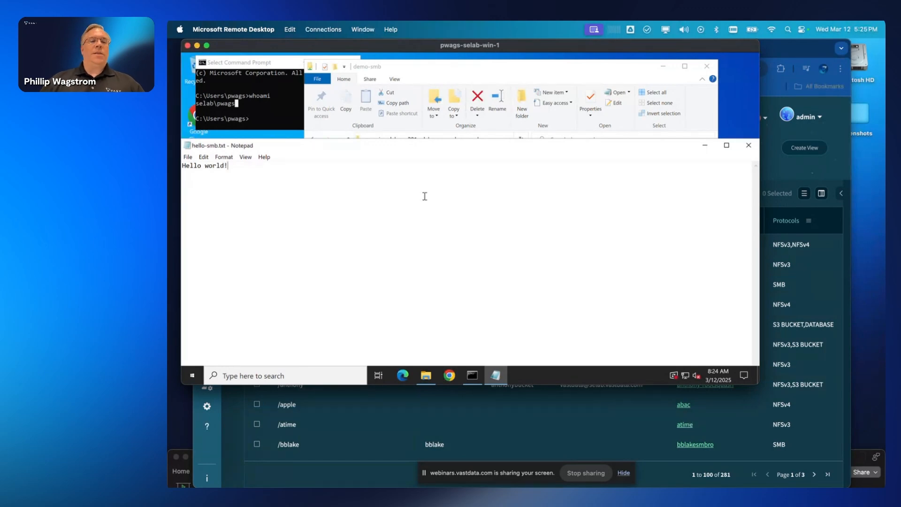
- Close Notepad, check the demo-smb folder's Security permissions (Everyone, full control), then close Properties
left_click(748, 145)
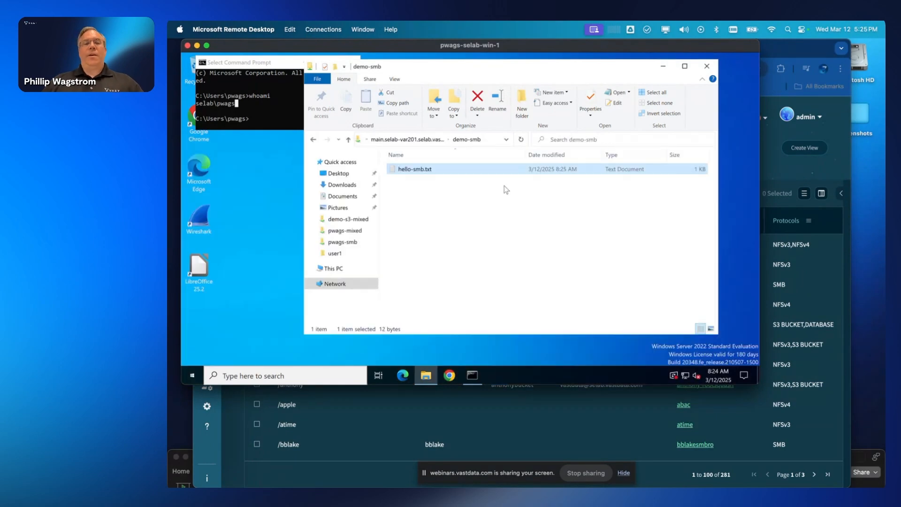
right_click(443, 194)
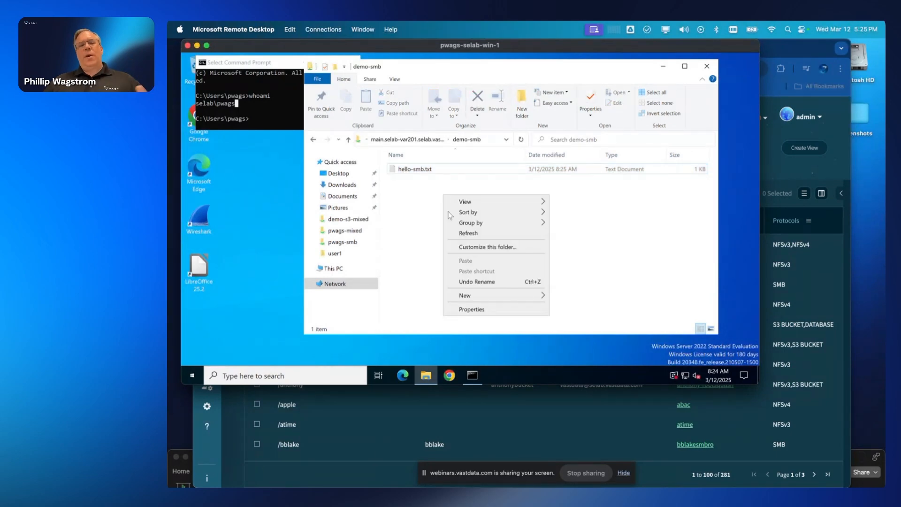
left_click(488, 313)
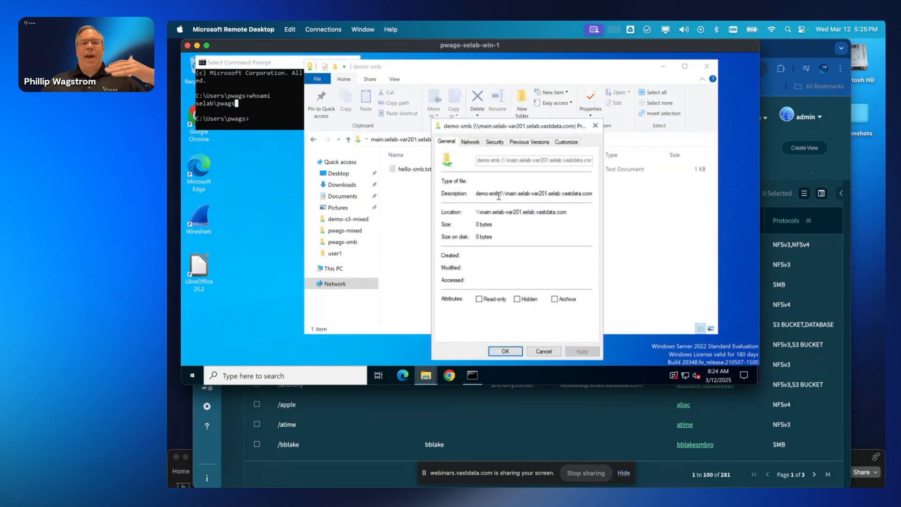
left_click(494, 143)
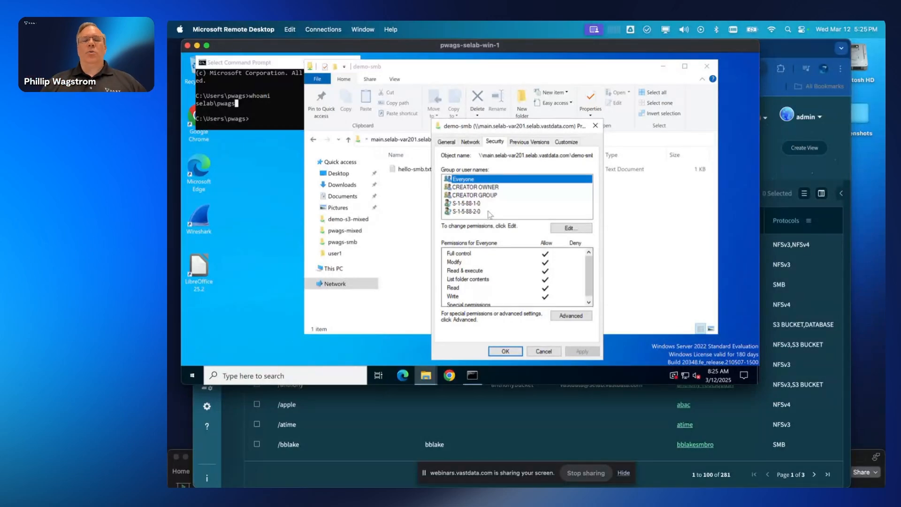
left_click(594, 128)
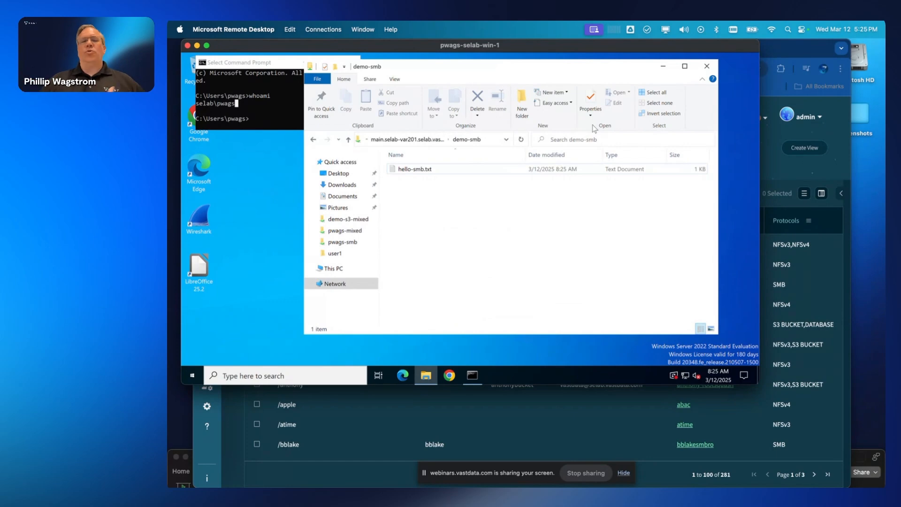